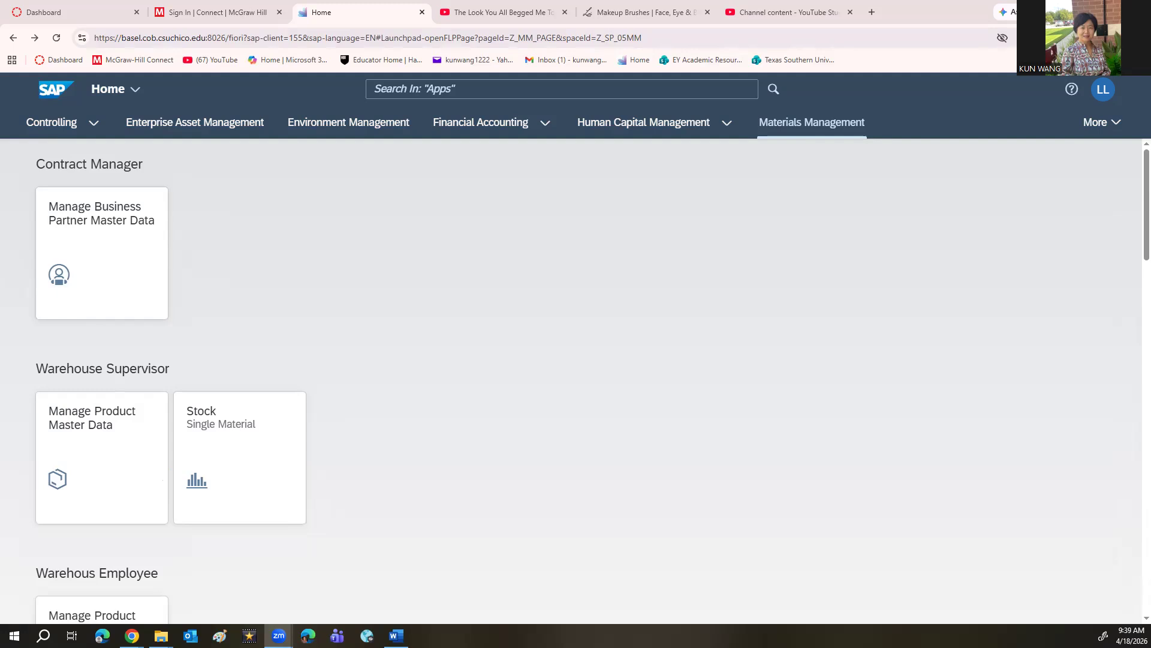
Open the Manage Stock app from the Goods Receipt Clerk group of Materials Management
scroll(361, 347, "down", 3)
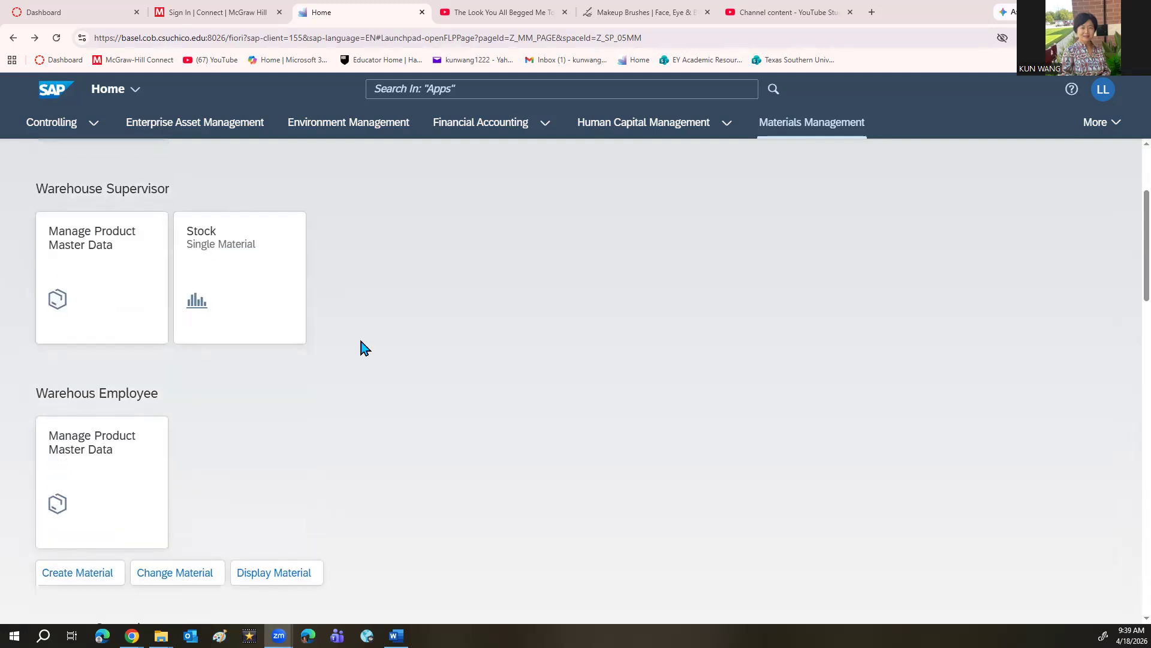
scroll(362, 347, "down", 13)
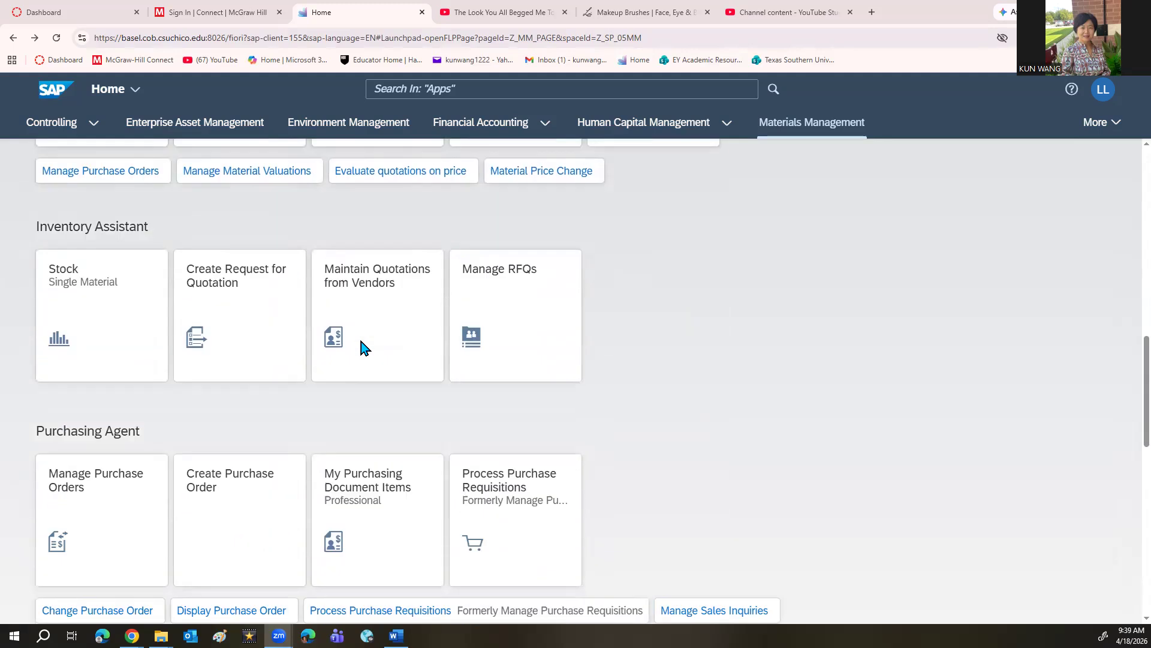
scroll(364, 348, "down", 6)
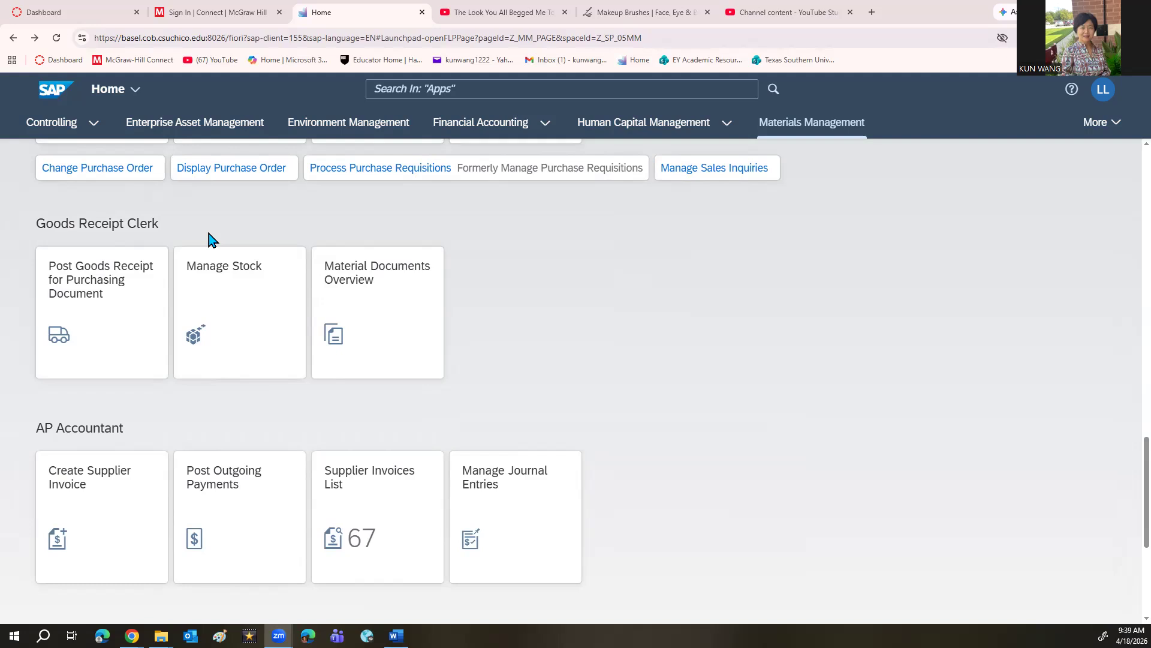
left_click(225, 295)
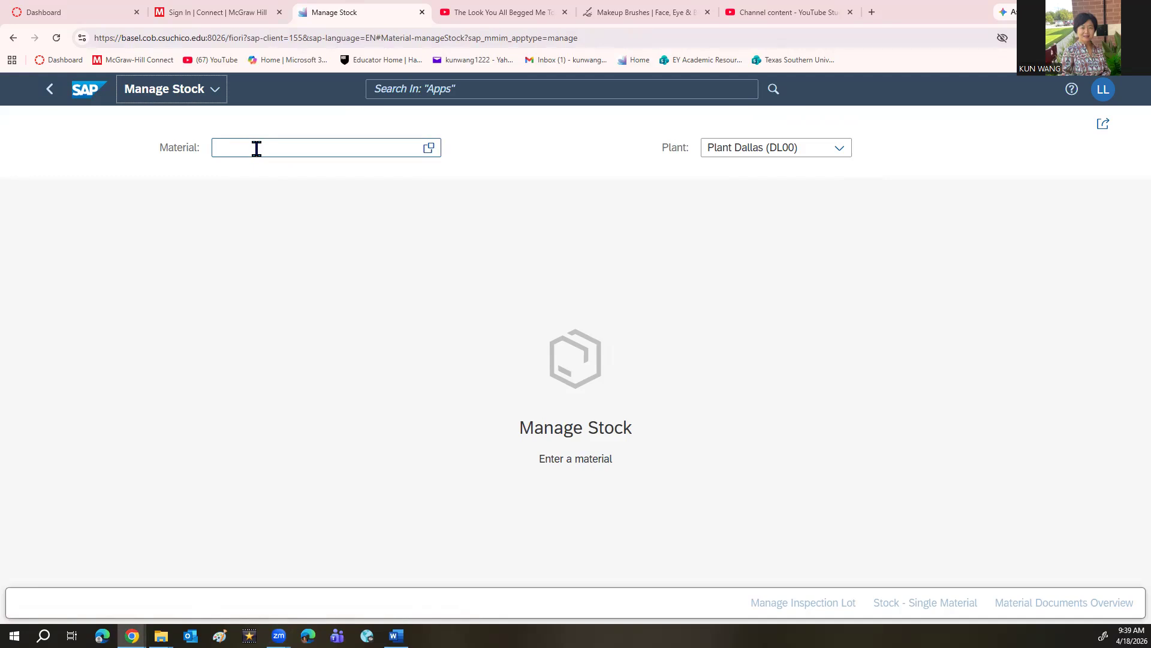
Look up the stock of material CHLK1111 at plant DC Miami (MI00)
left_click(839, 150)
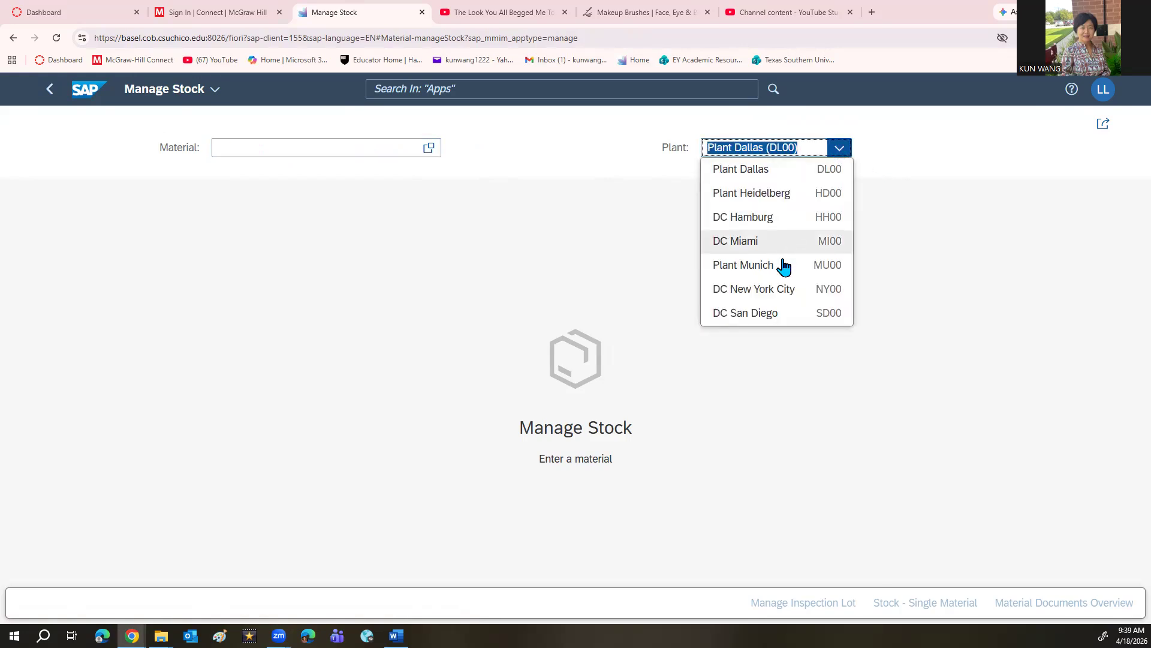
left_click(757, 252)
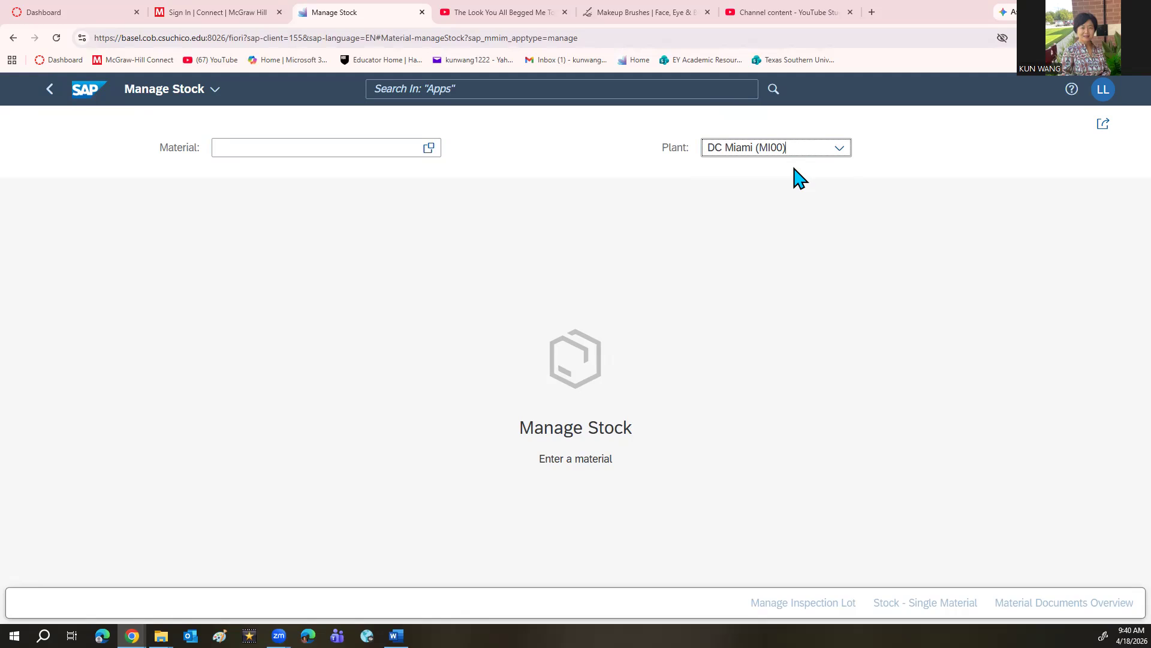
left_click(363, 150)
type("chlk1091")
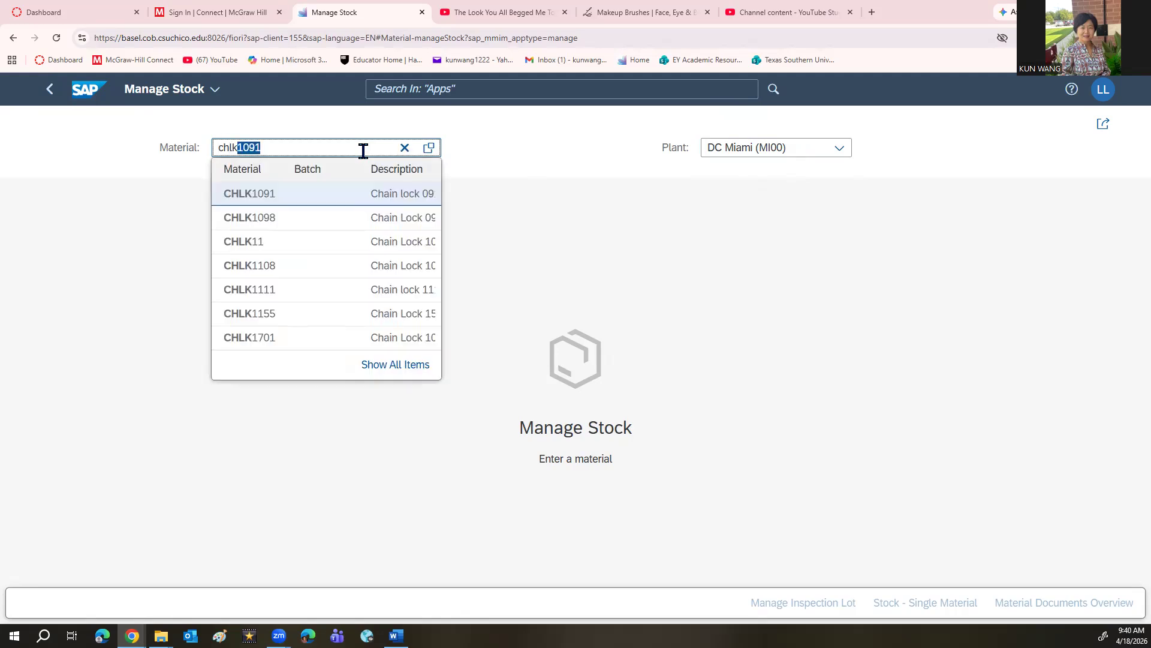
left_click(291, 297)
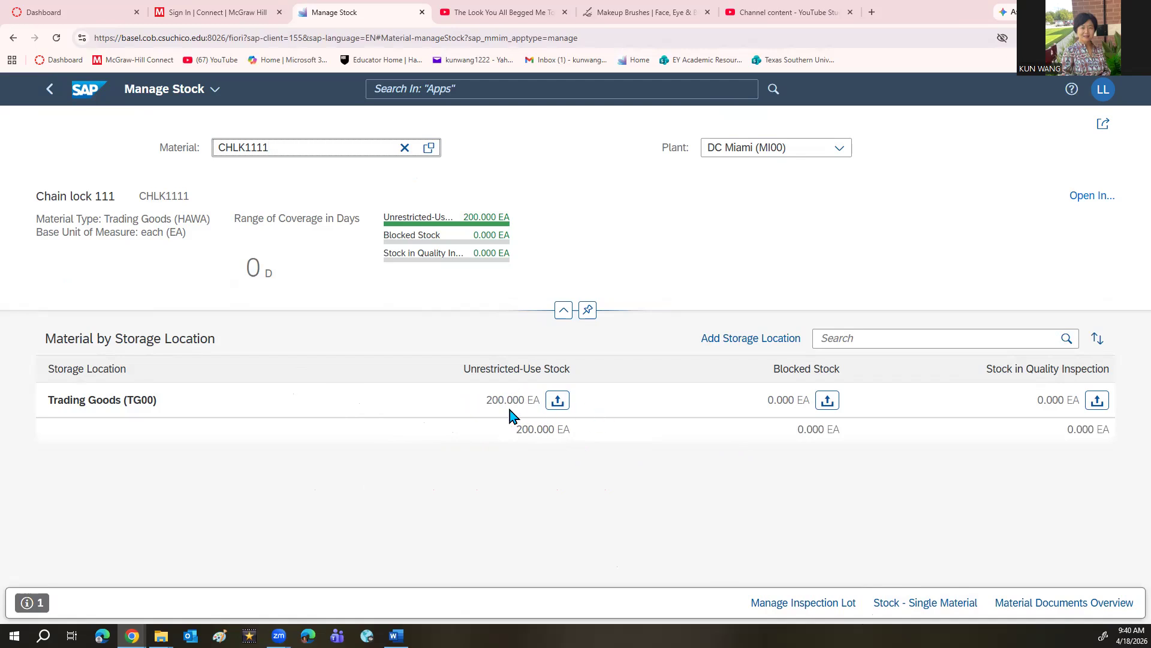
Open the Stock - Single Material overview for CHLK1111 and examine the DC Miami plant's stock history chart
left_click(903, 602)
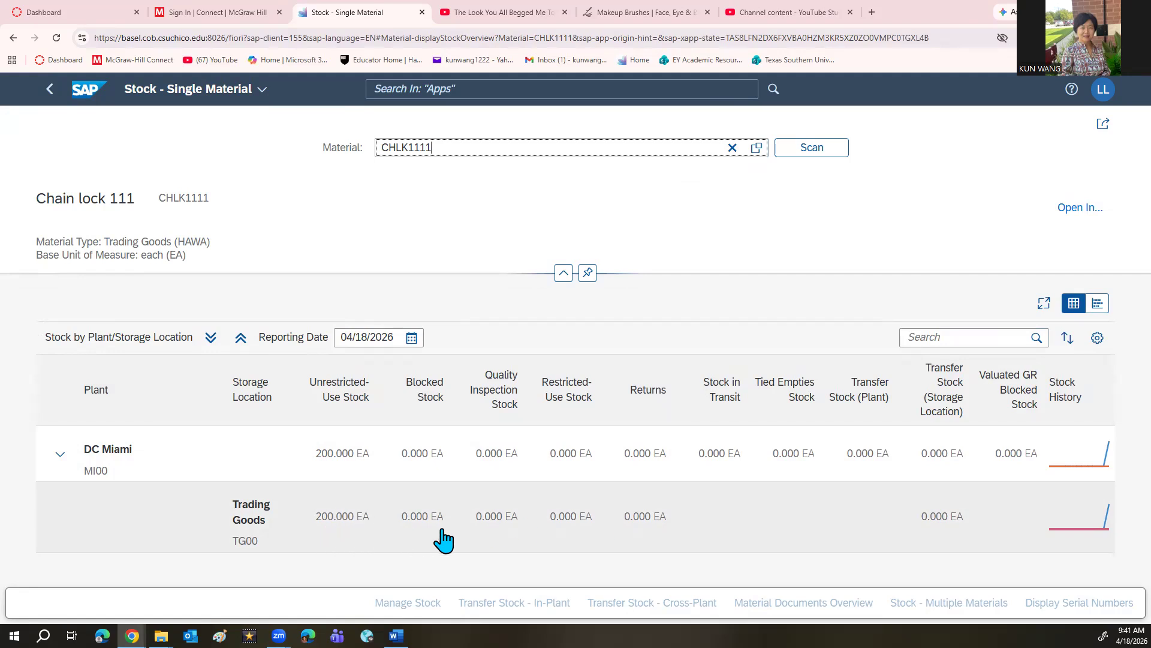
left_click(889, 537)
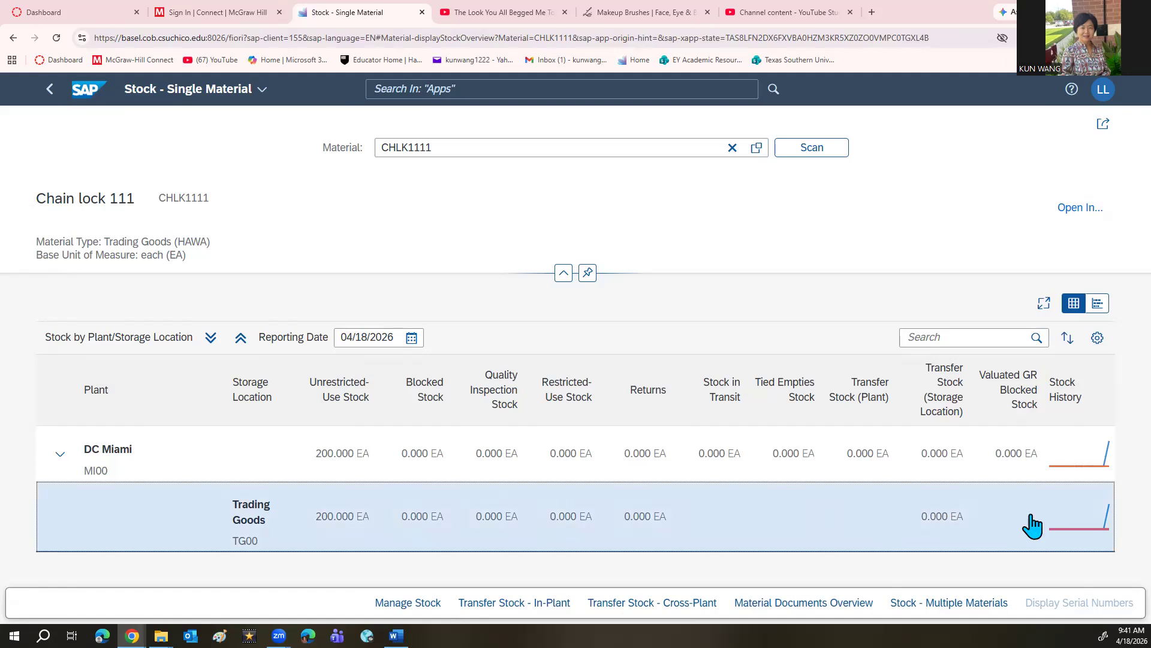
left_click(1072, 459)
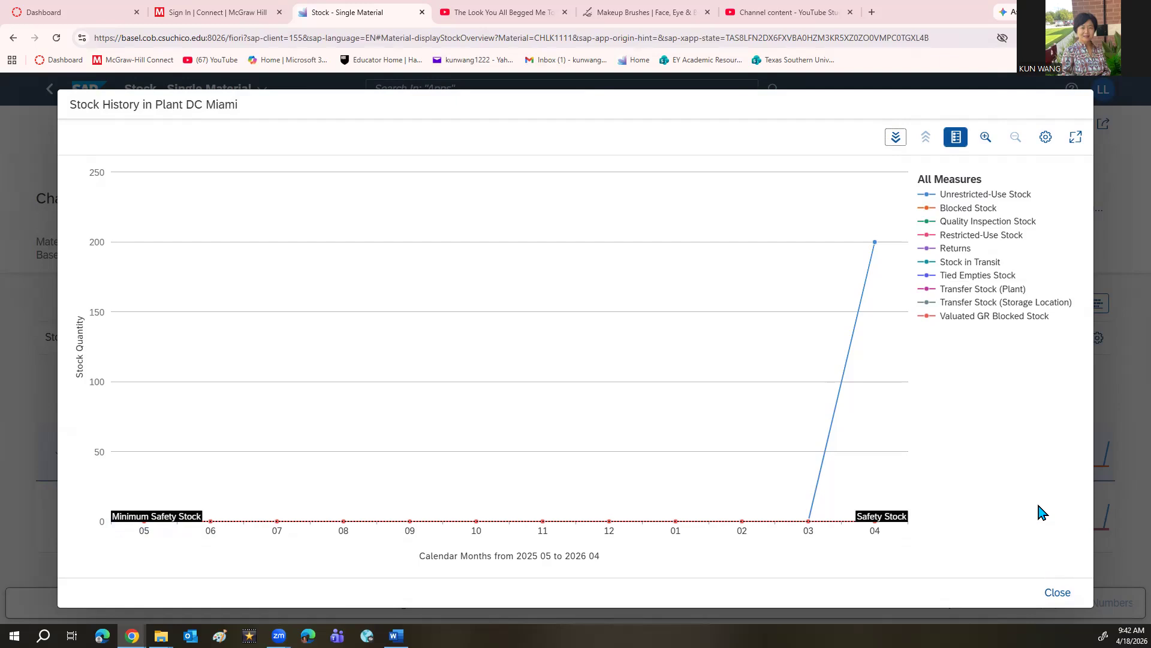
left_click(1055, 604)
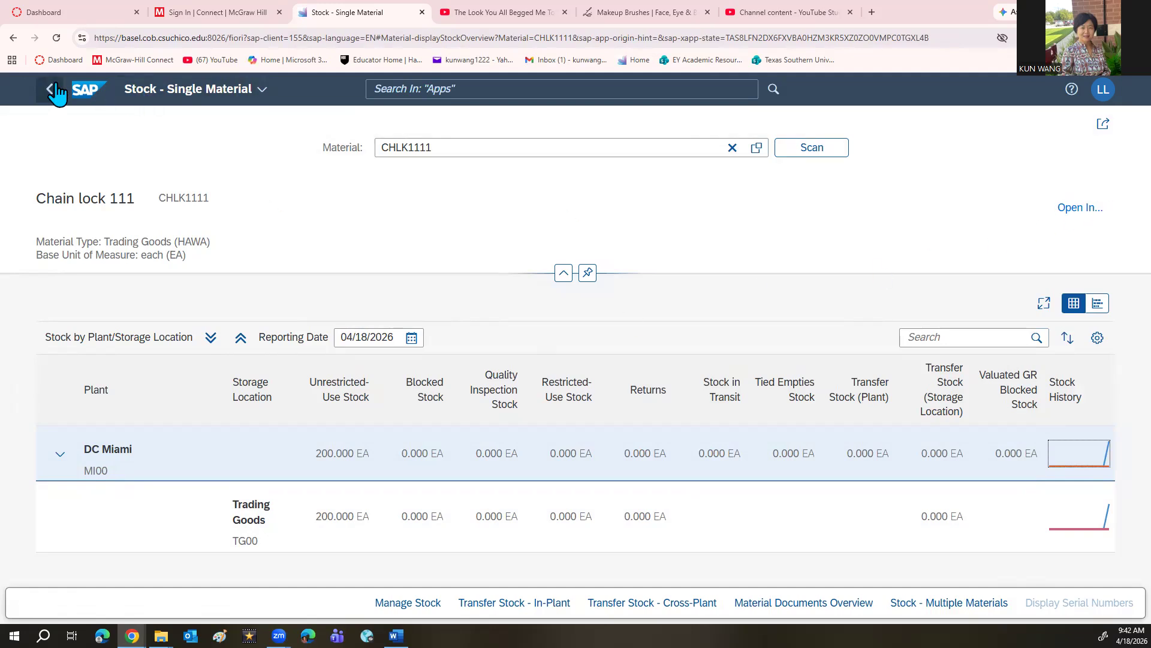
Return to the Materials Management home page and open the Create Supplier Invoice app under AP Accountant
left_click(53, 90)
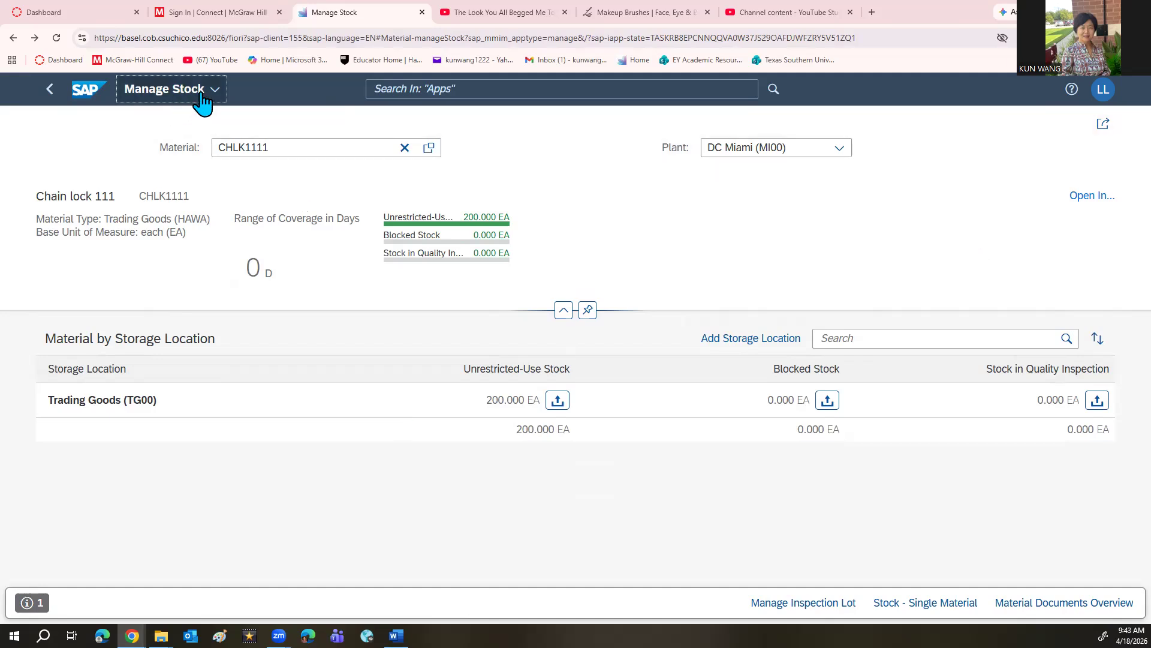
left_click(205, 96)
left_click(167, 174)
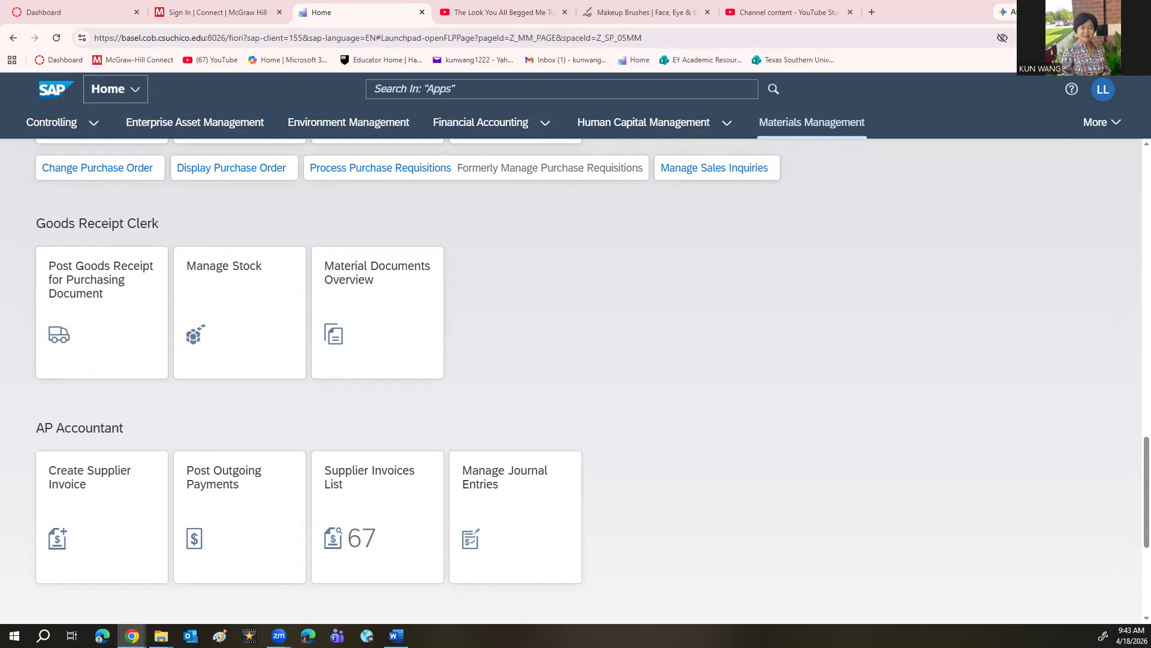
scroll(450, 411, "down", 5)
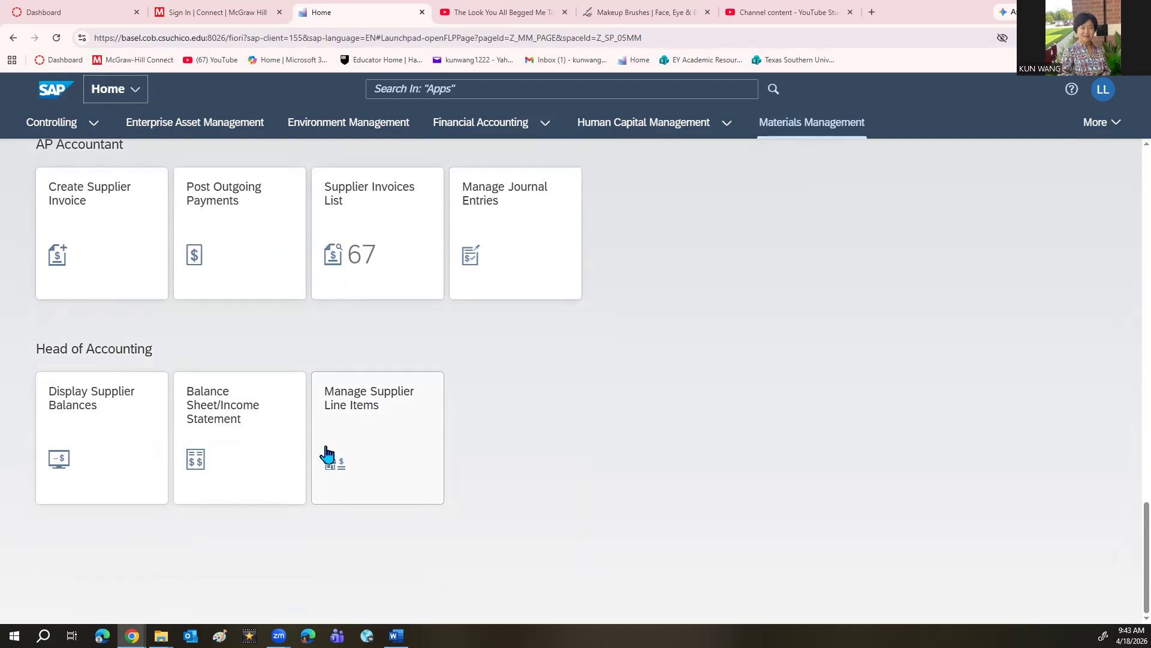
scroll(336, 426, "up", 3)
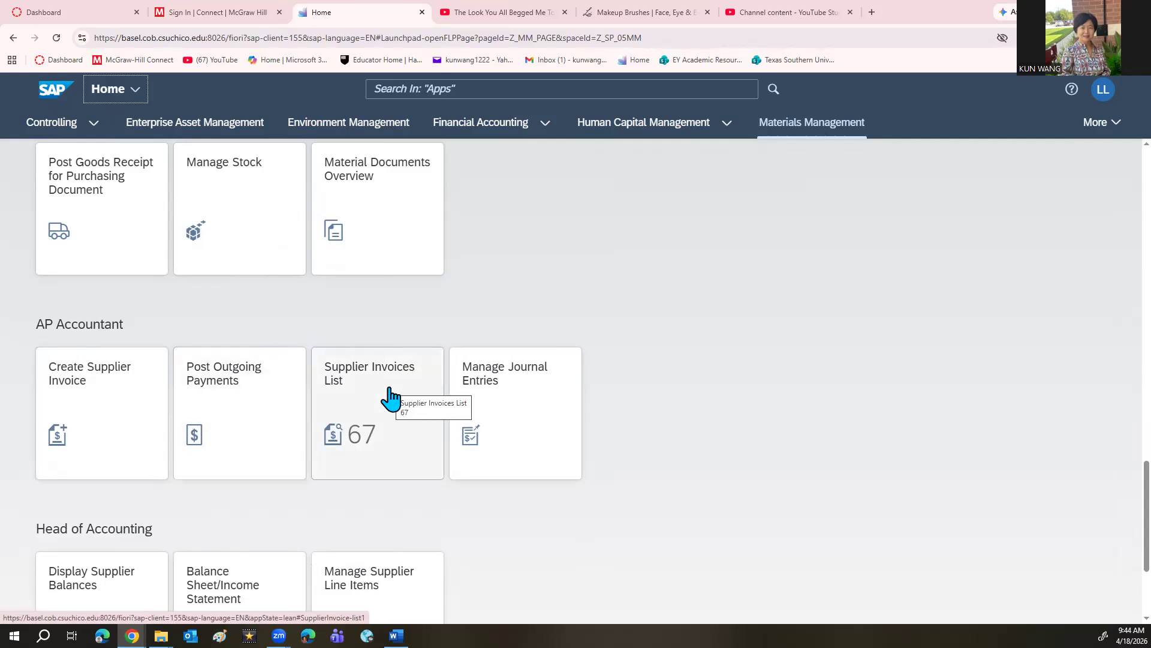
left_click(105, 407)
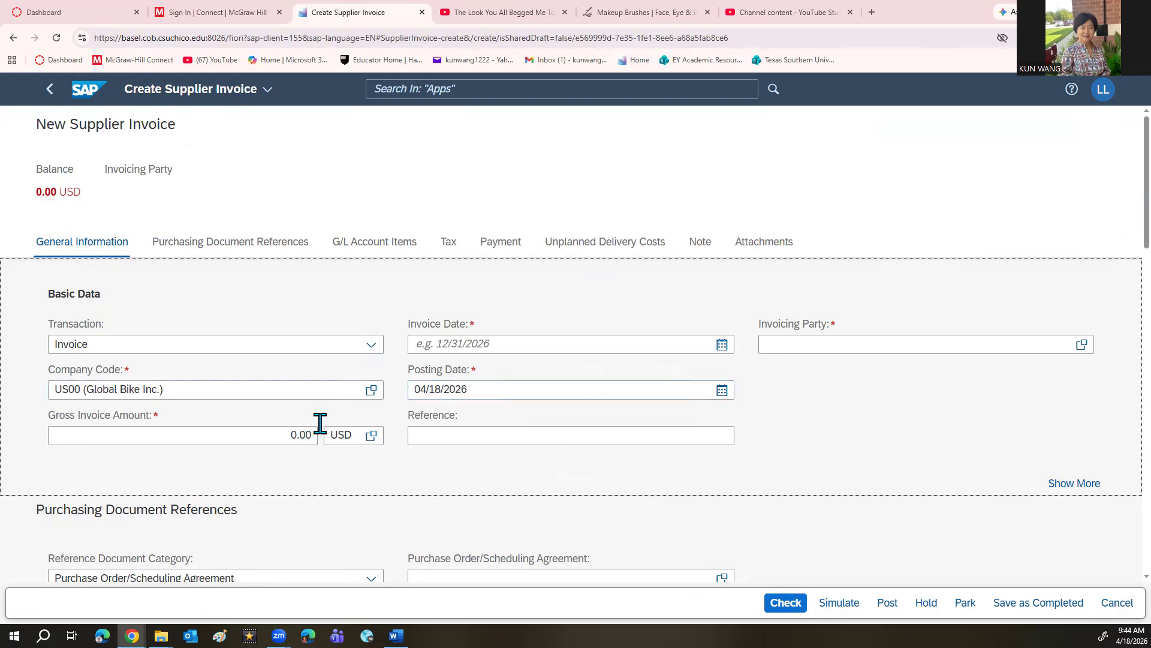
Set the invoice date to 04/18/2026 and enter INVOICE00504-111 as the invoice reference
left_click(722, 345)
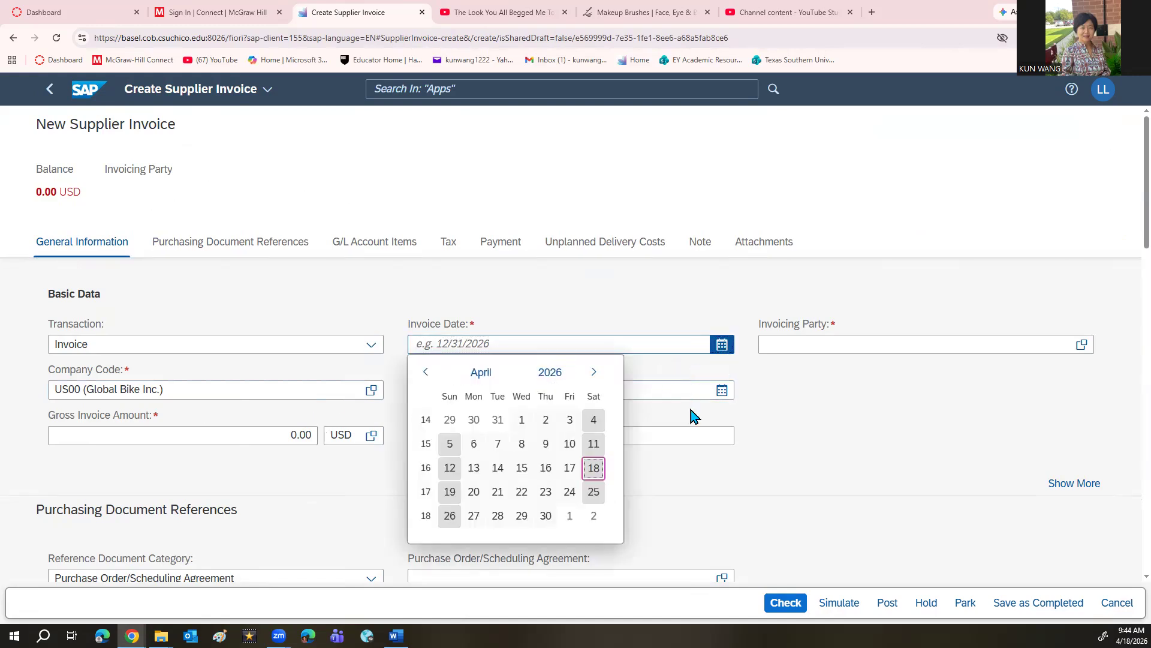
left_click(595, 474)
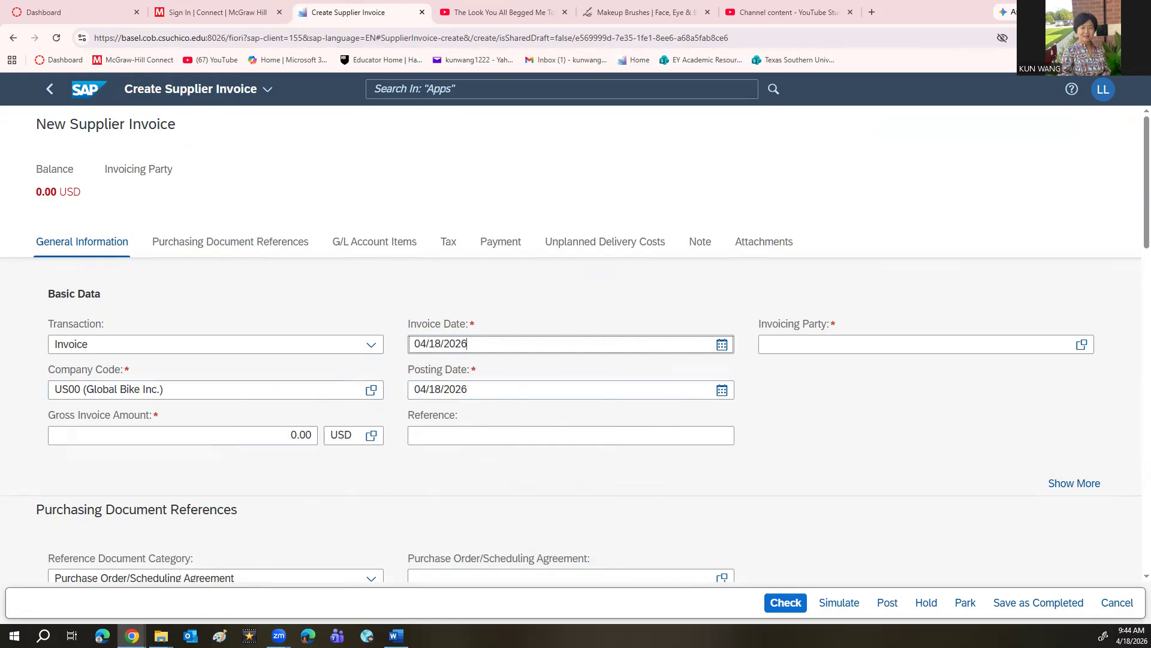
left_click(439, 437)
type("in")
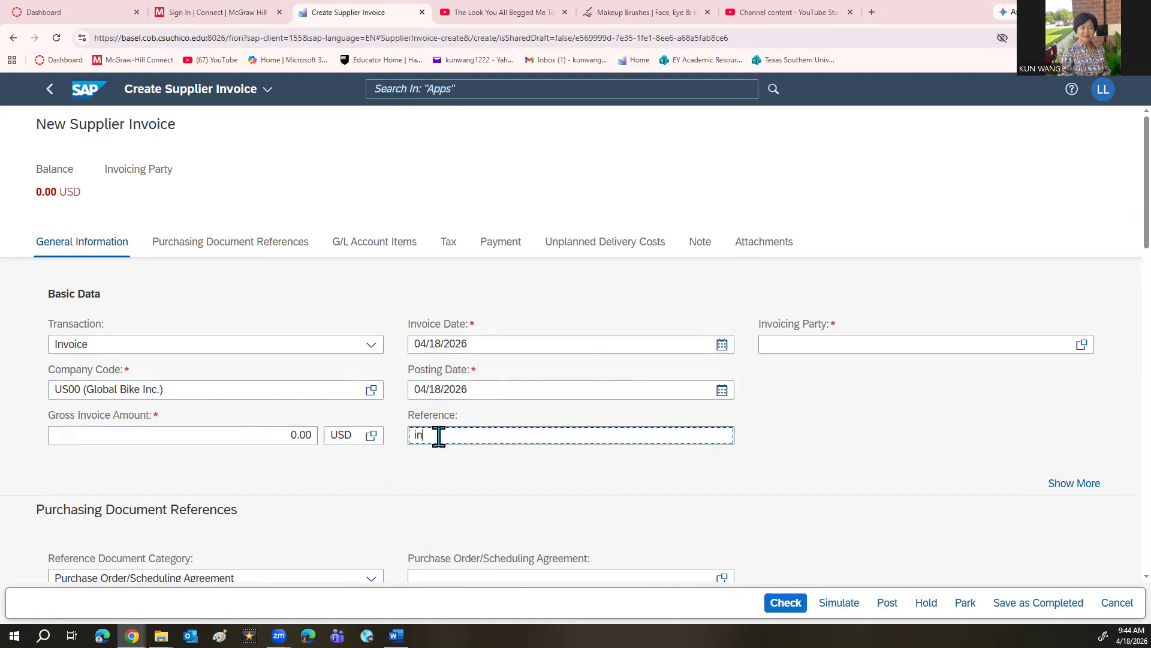
type("voice")
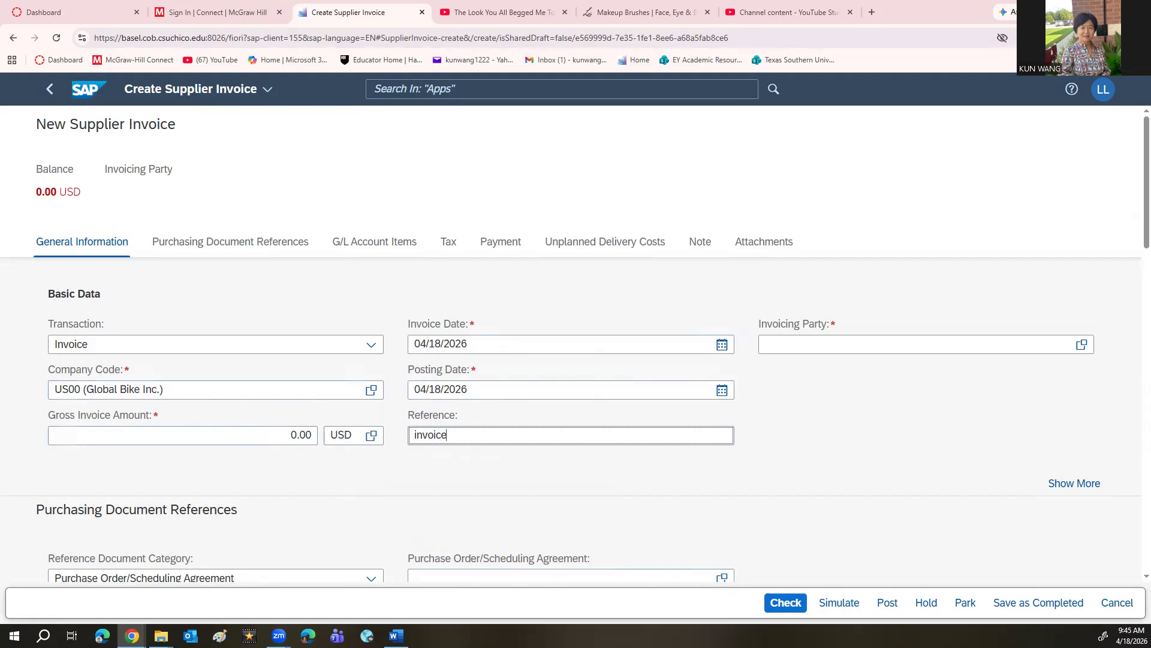
type("00504-111")
Clear the digit before the decimal point in the gross invoice amount
left_click(295, 436)
key("BackSpace")
type("3")
key("BackSpace")
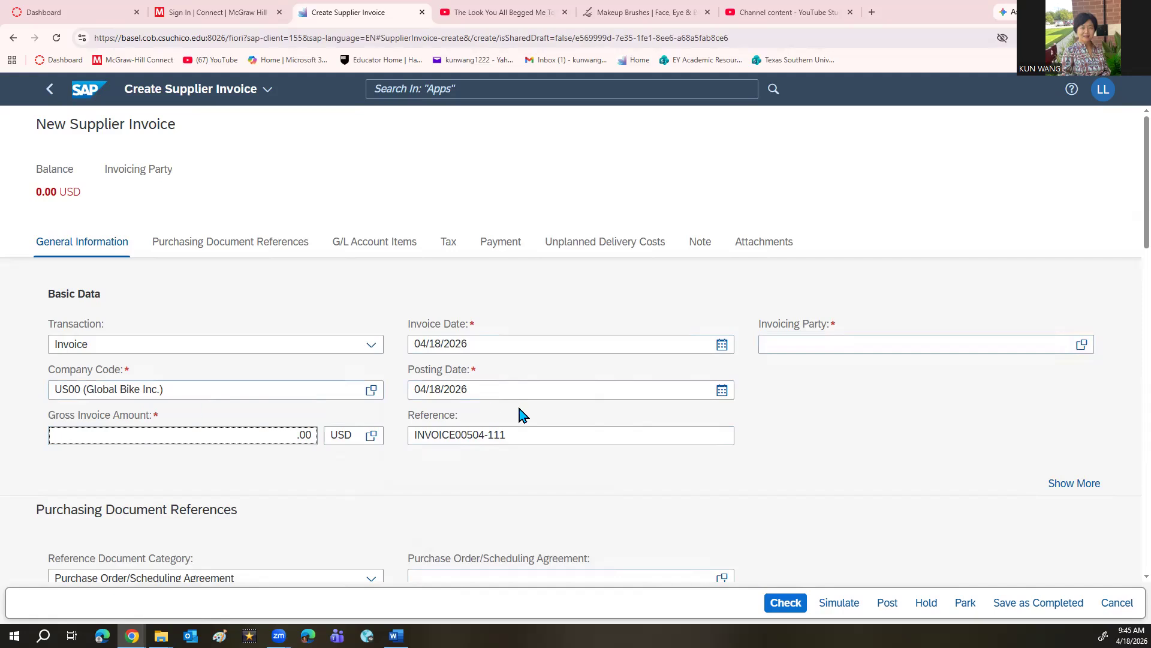
scroll(520, 410, "down", 3)
scroll(519, 406, "up", 3)
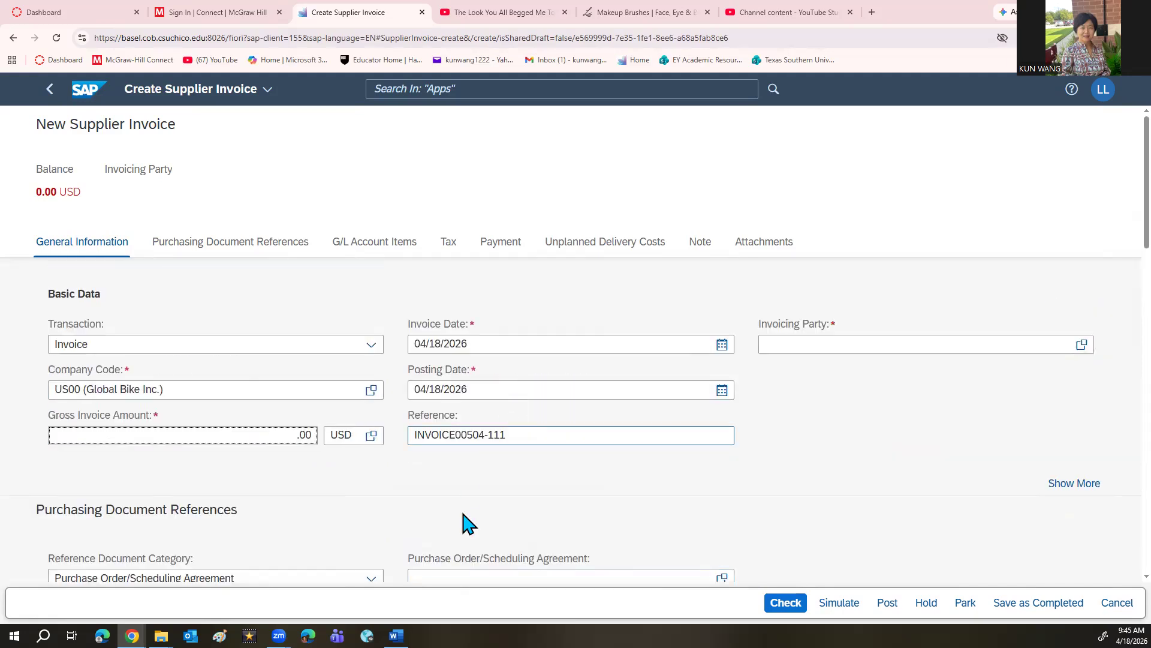
Search the invoicing parties for "mid-west" and choose the second MID-WEST SUPPLY 111 entry in Lincoln
left_click(1083, 346)
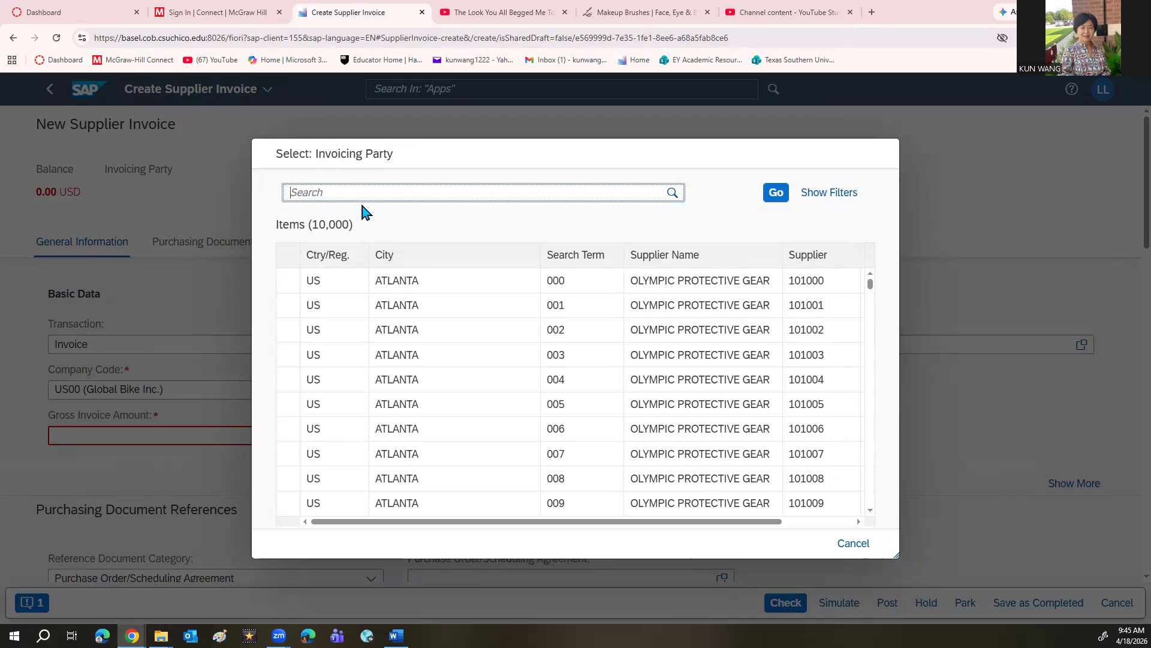
type("mid")
type("-west")
left_click(773, 197)
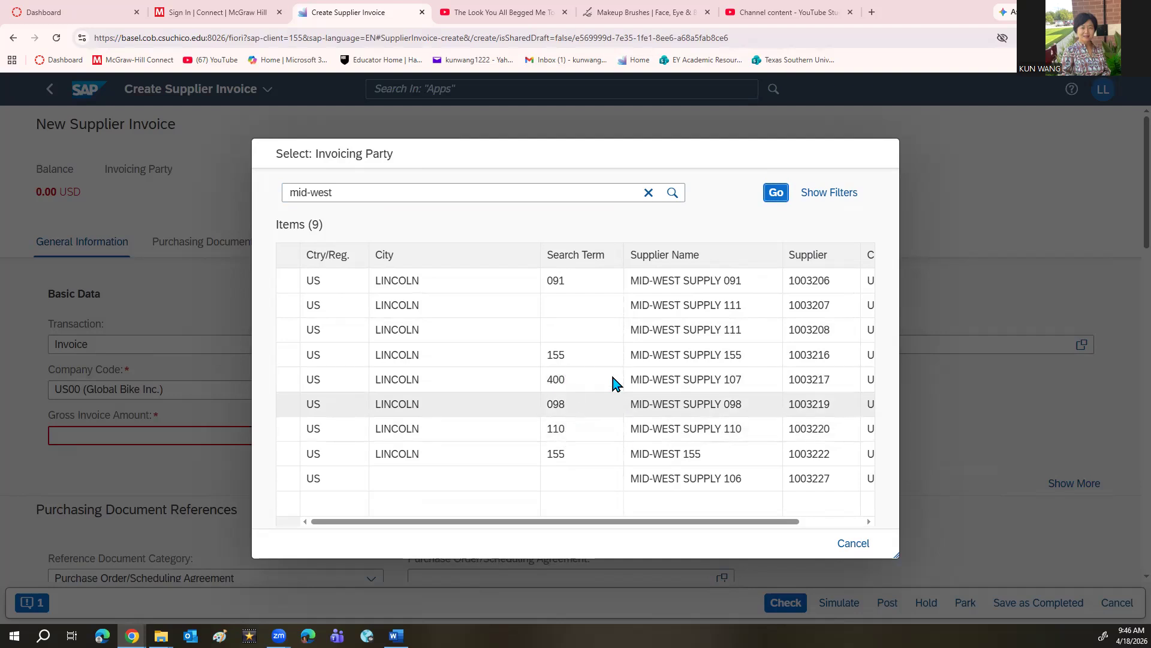
left_click(657, 329)
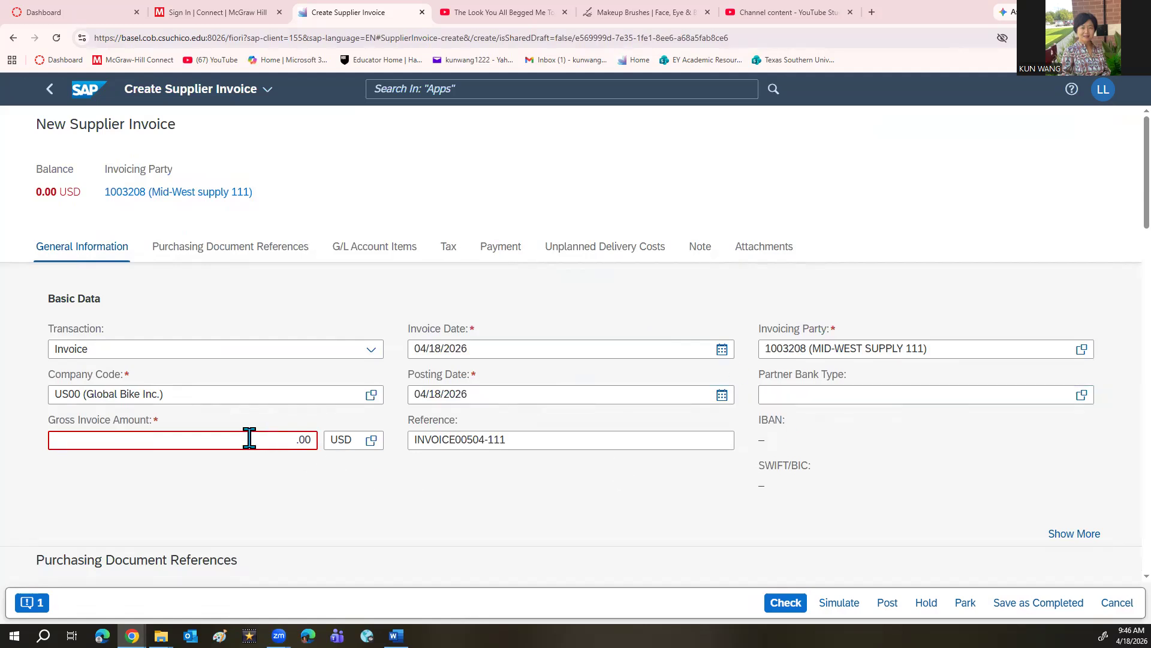
Set the gross invoice amount to 3200.00 USD
left_click(298, 439)
type("3200")
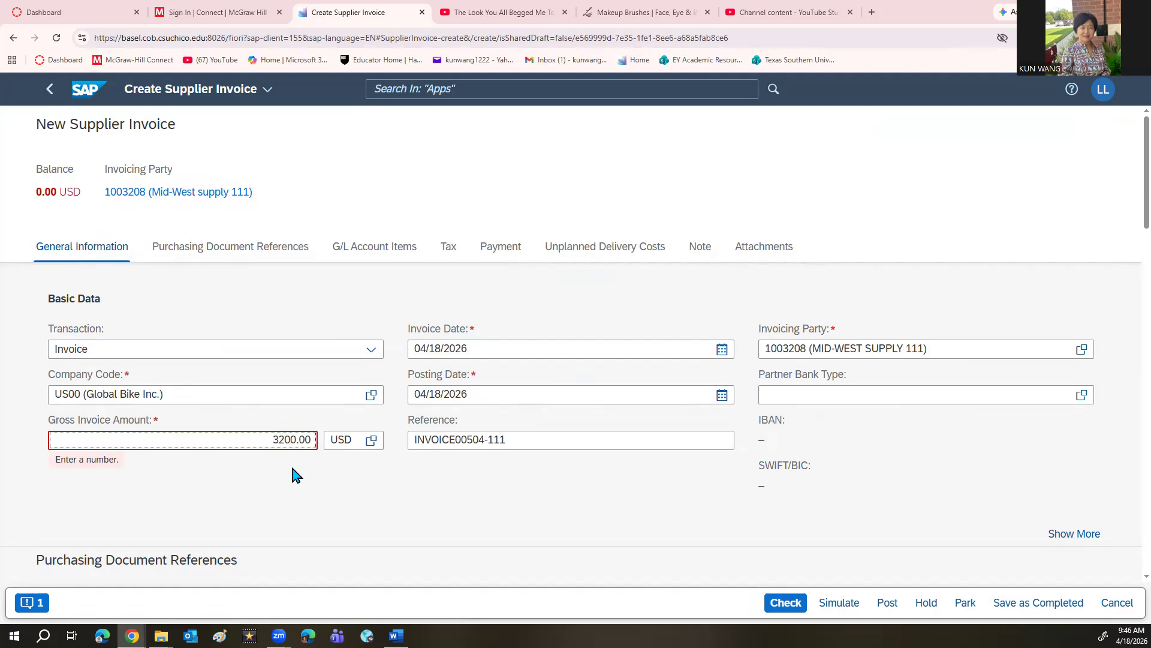
scroll(294, 474, "down", 3)
scroll(294, 473, "up", 3)
Enter the supplier's purchase order number as the purchasing document reference and pick the matching order dated 04/11/2026
scroll(294, 474, "down", 3)
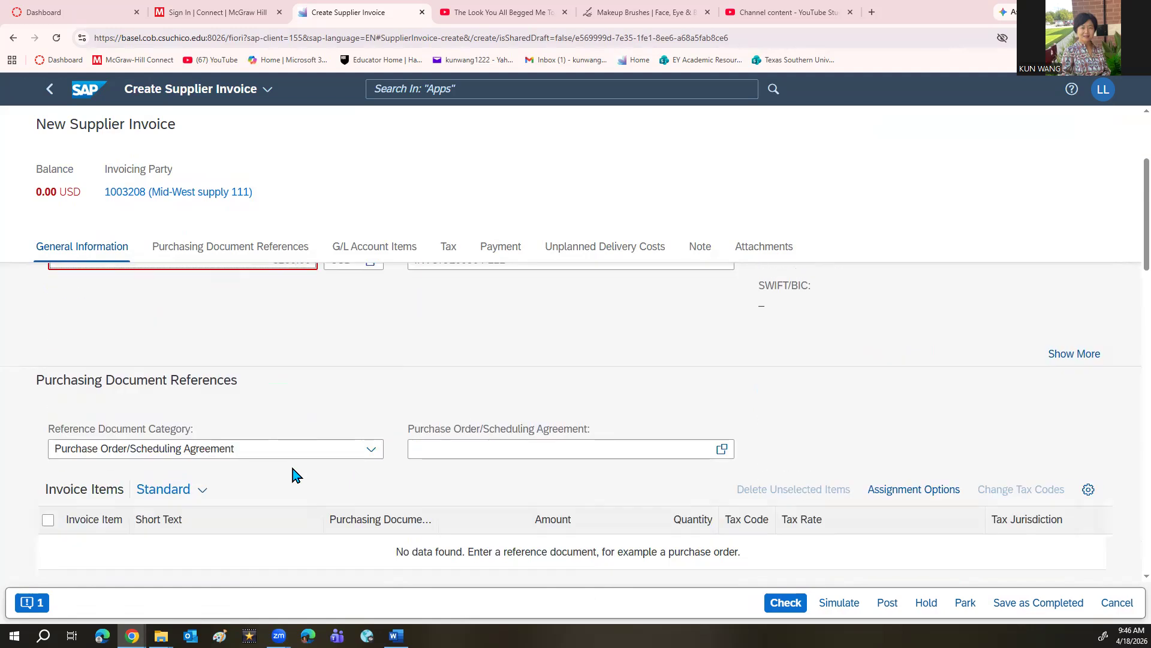
left_click(432, 448)
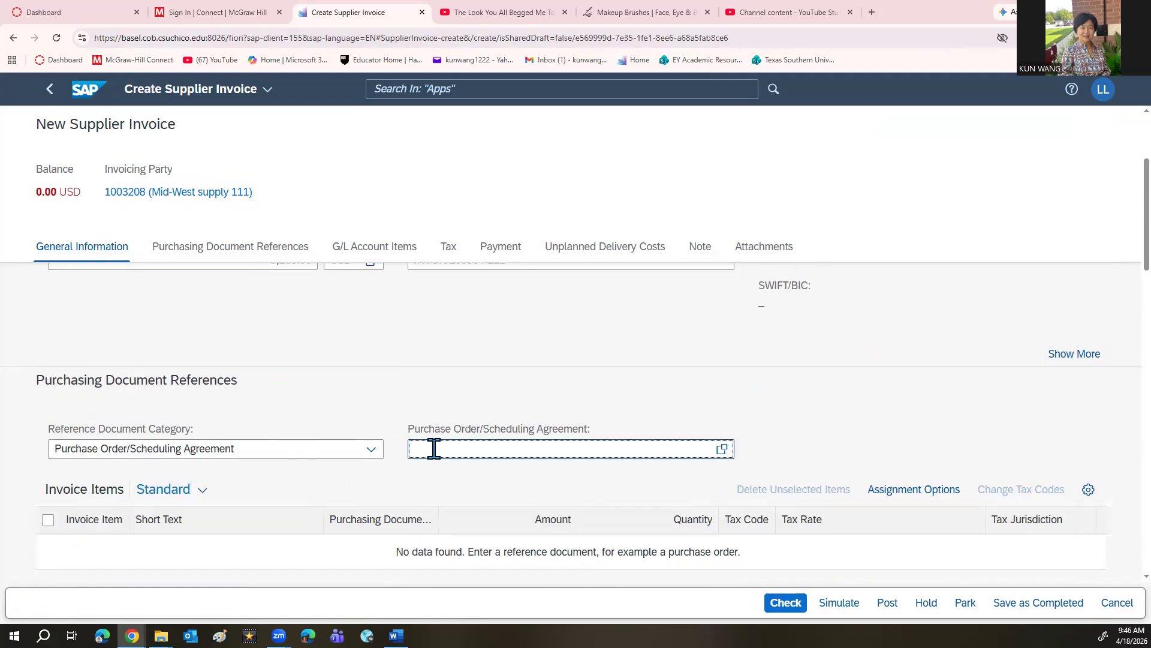
type("45000")
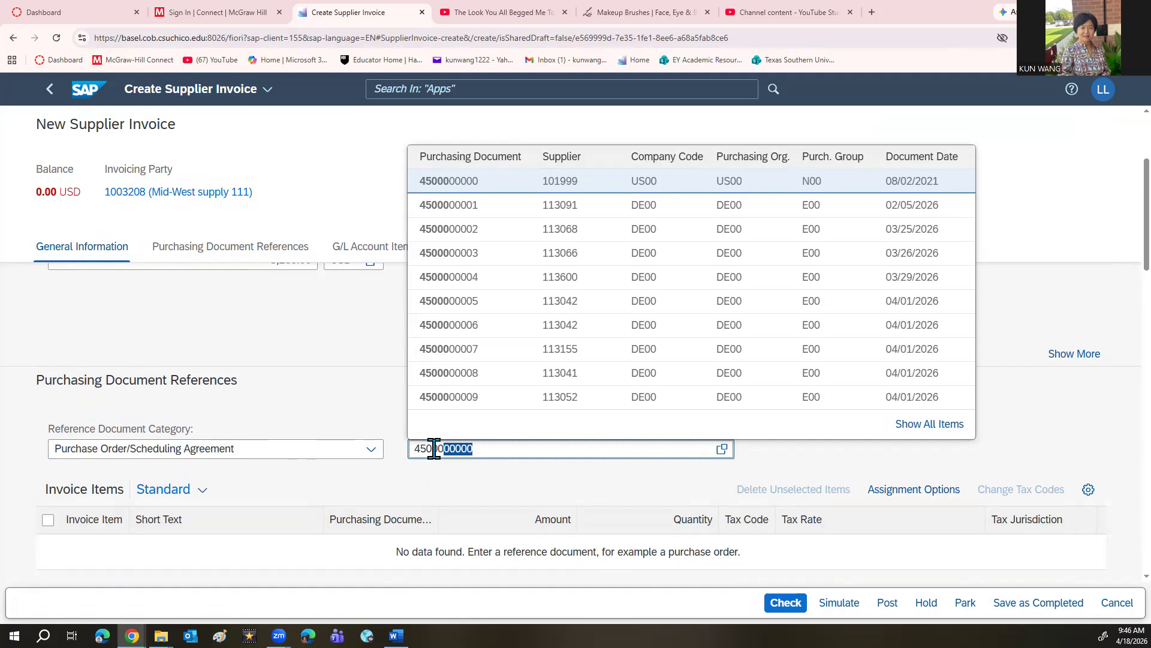
type("000")
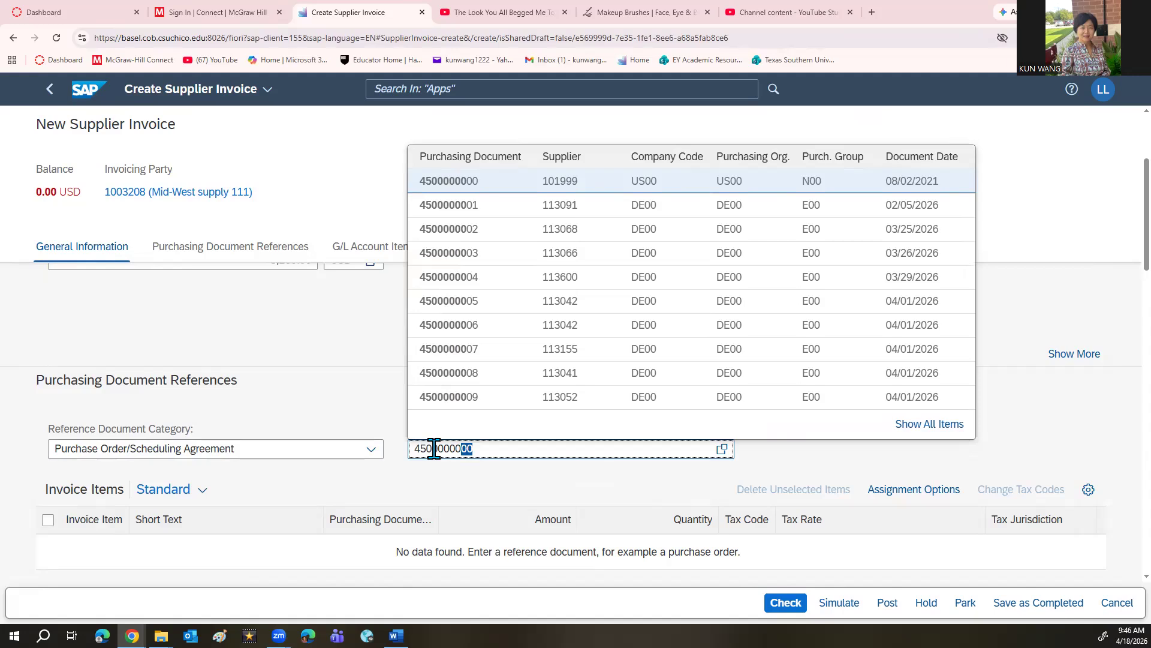
type("29")
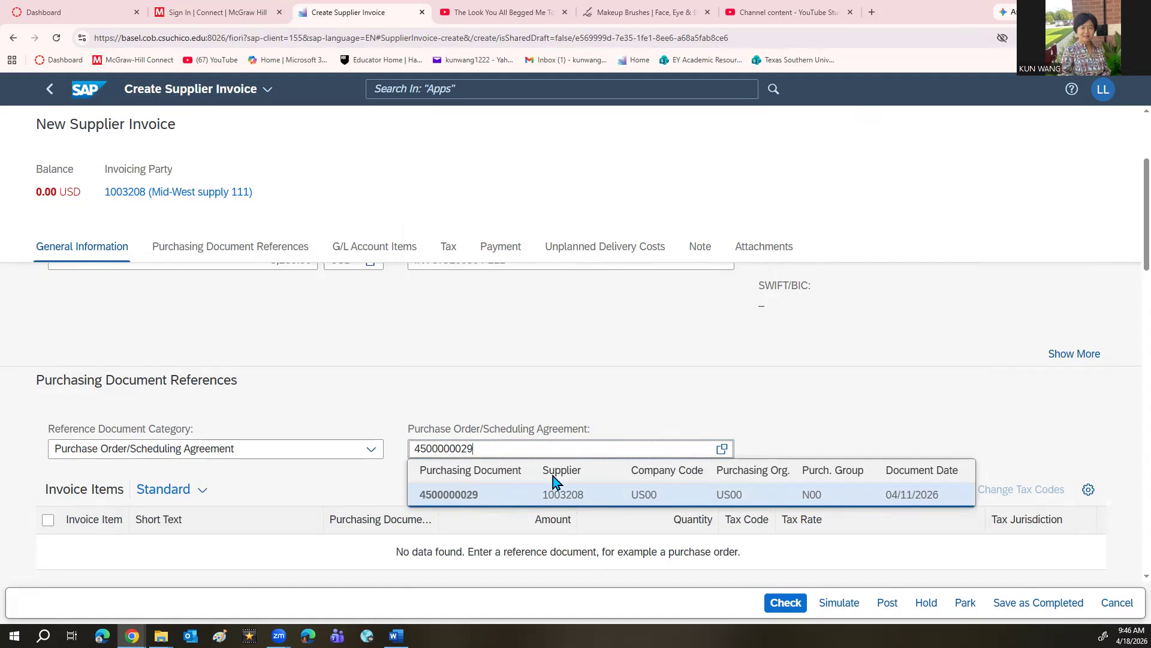
left_click(466, 494)
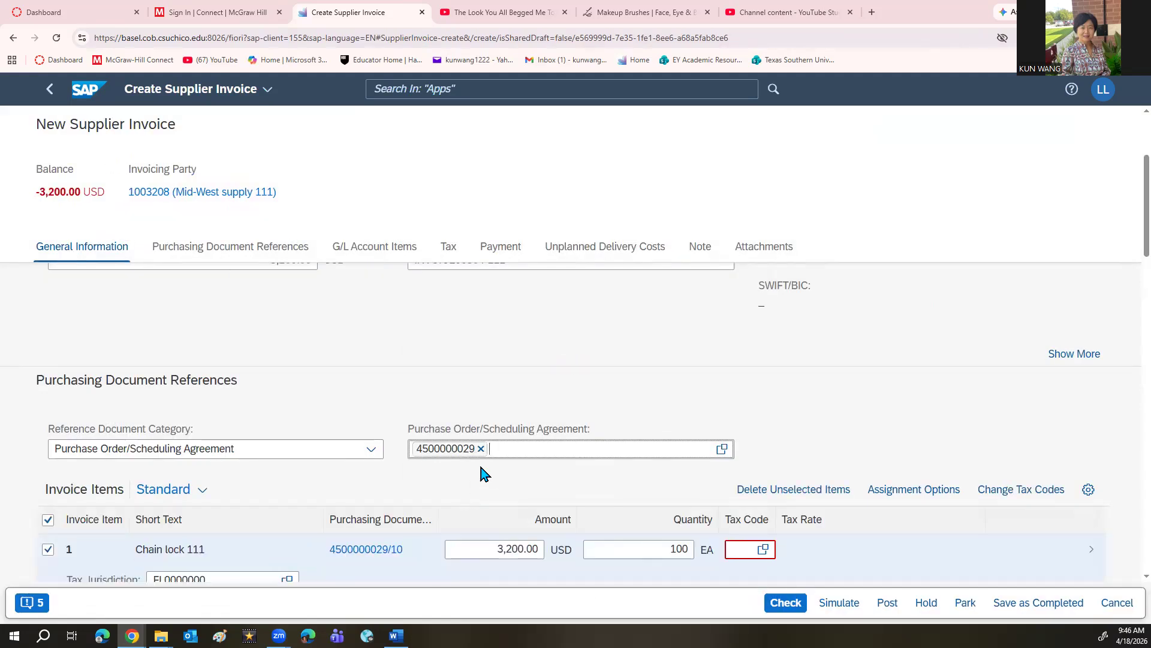
Deselect Chain lock 111 invoice item 2 in the invoice items
scroll(480, 474, "down", 3)
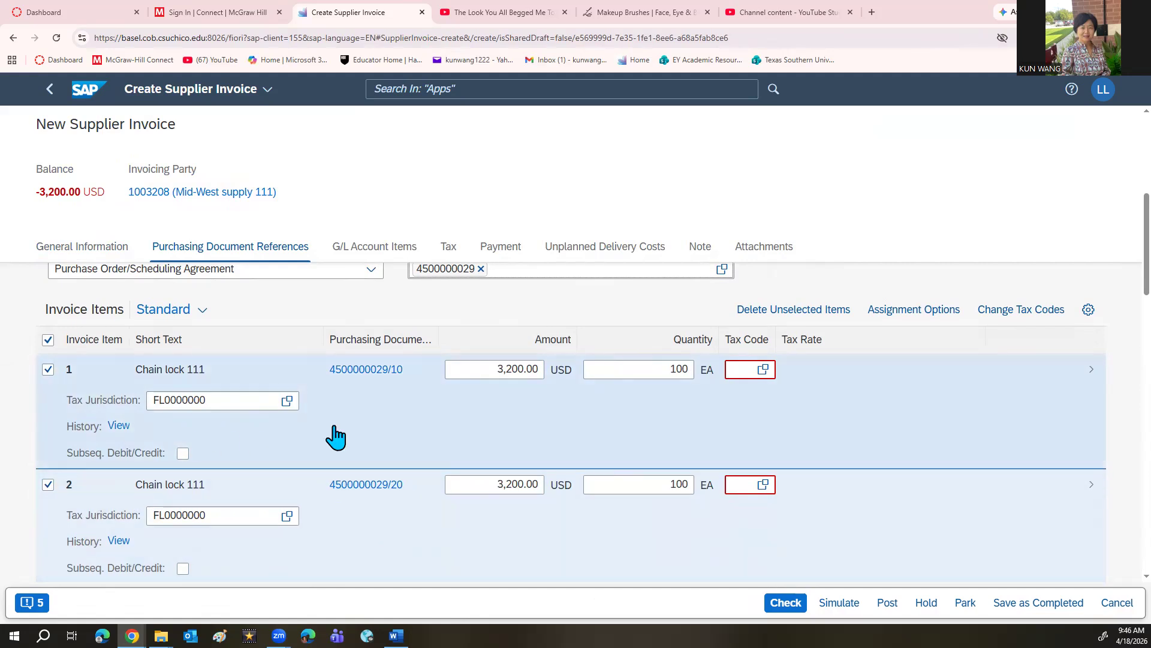
left_click(48, 486)
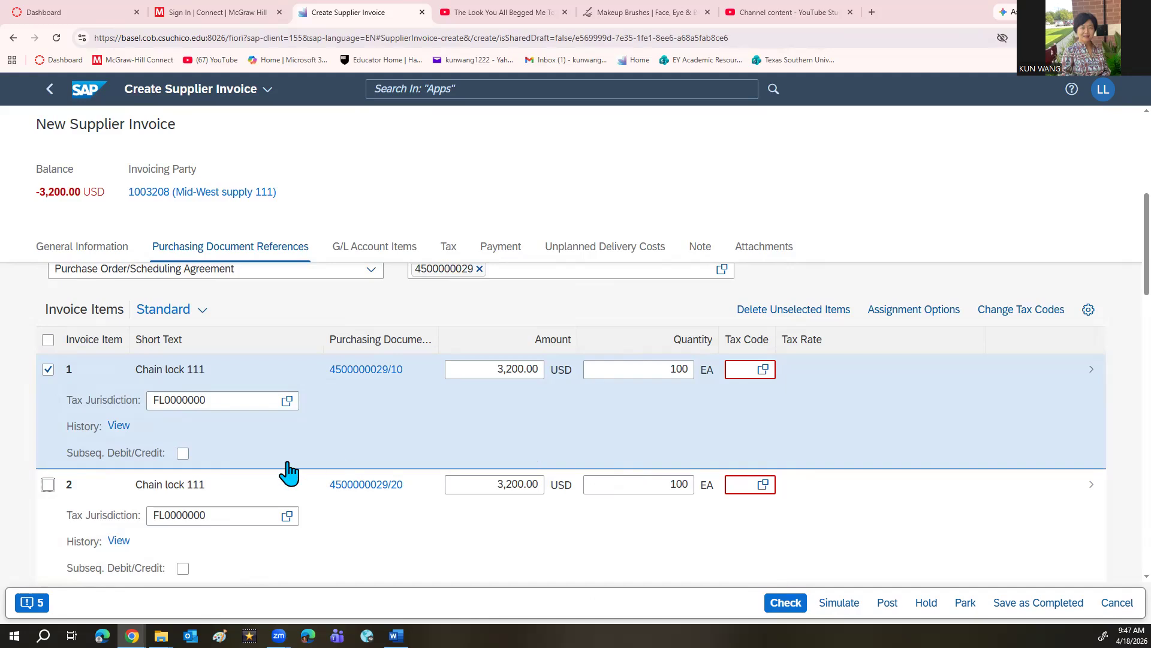
Reselect Chain lock 111 invoice item 2 and assign tax code XI (Input Tax) to both invoice items
left_click(48, 486)
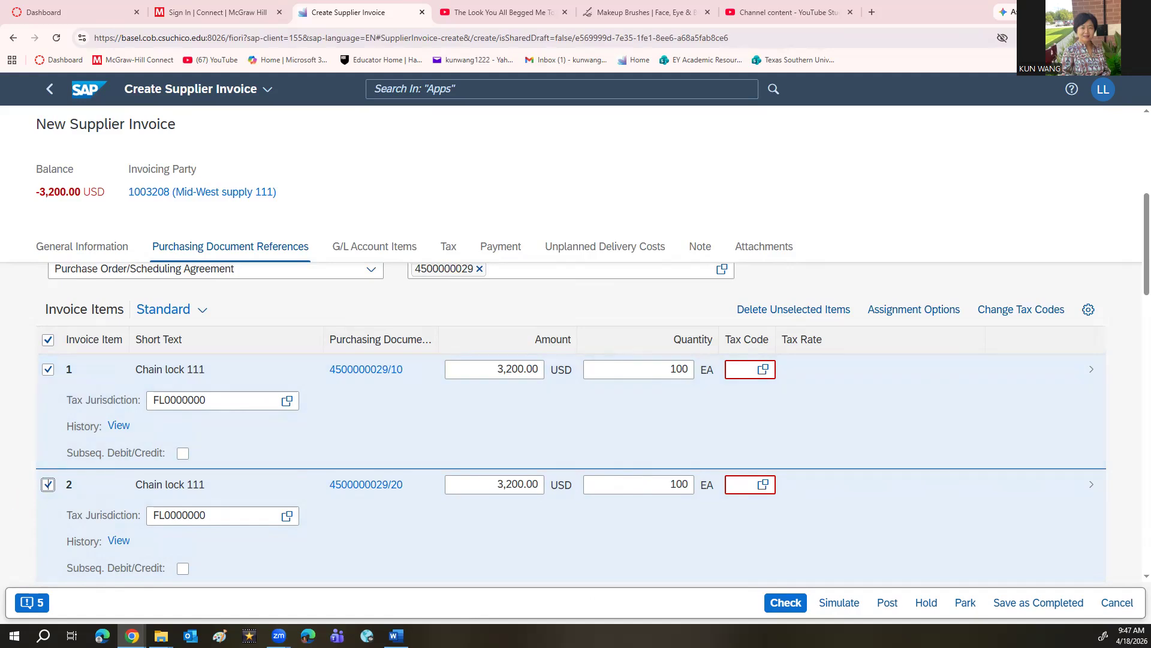
left_click(753, 371)
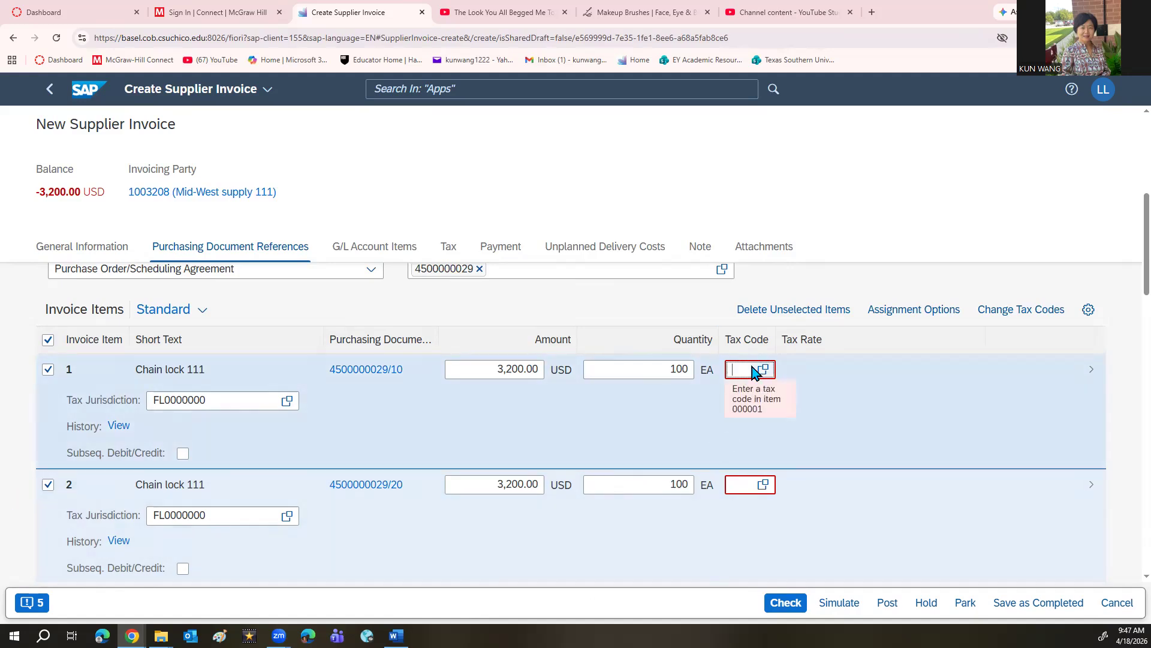
left_click(754, 370)
type("xI")
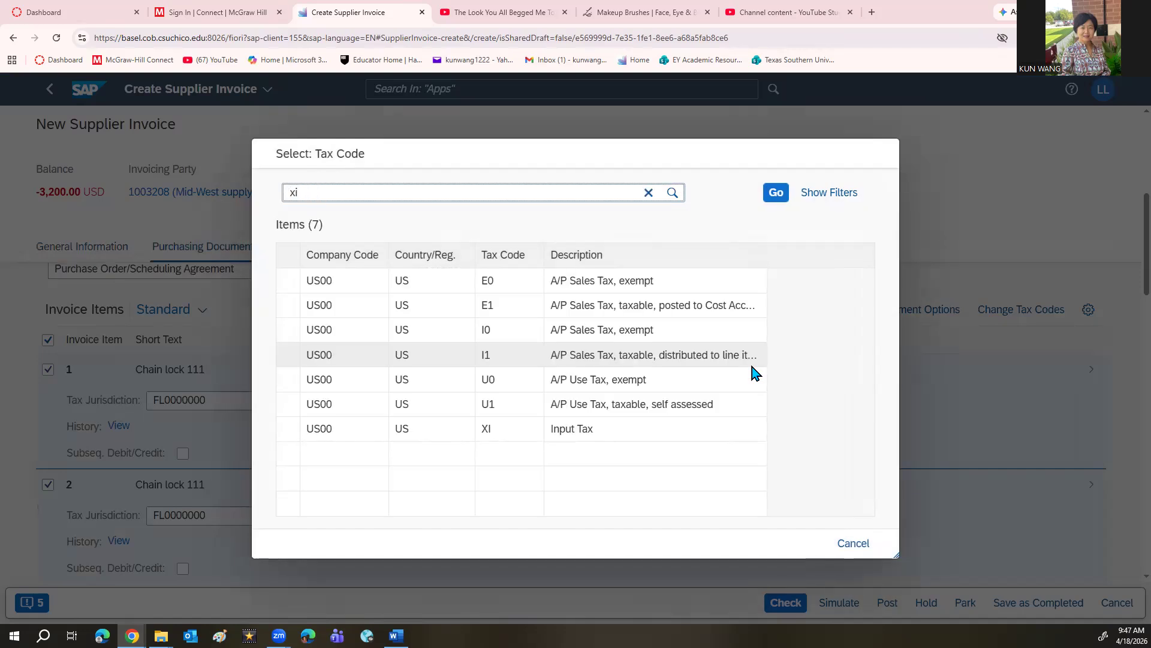
left_click(579, 436)
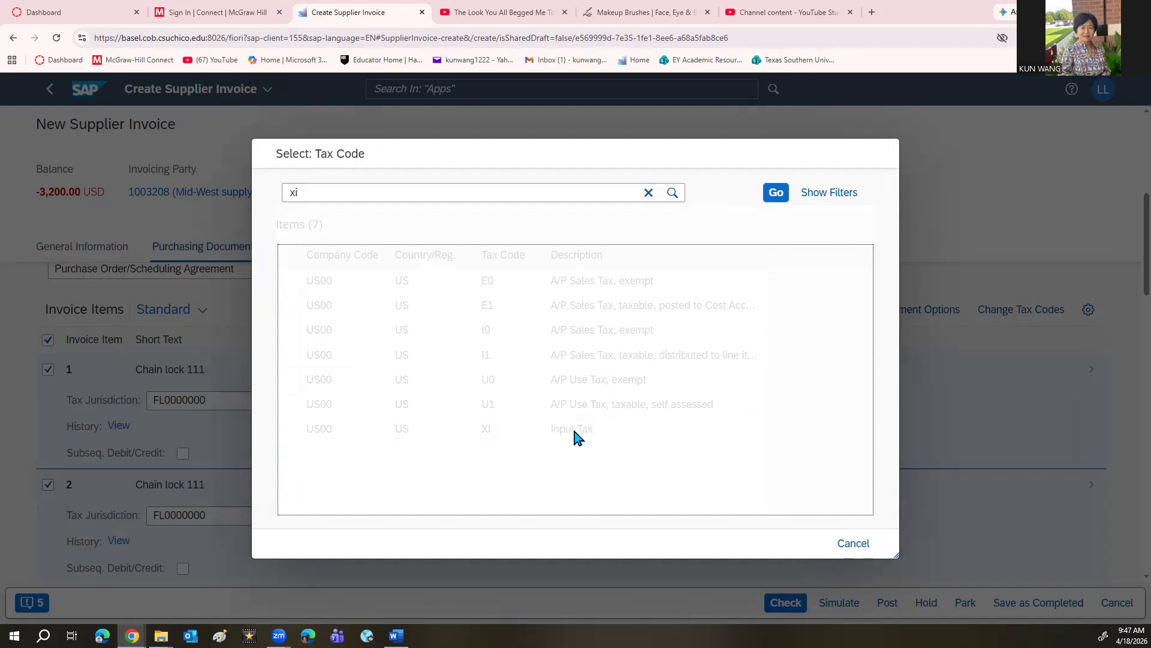
left_click(776, 192)
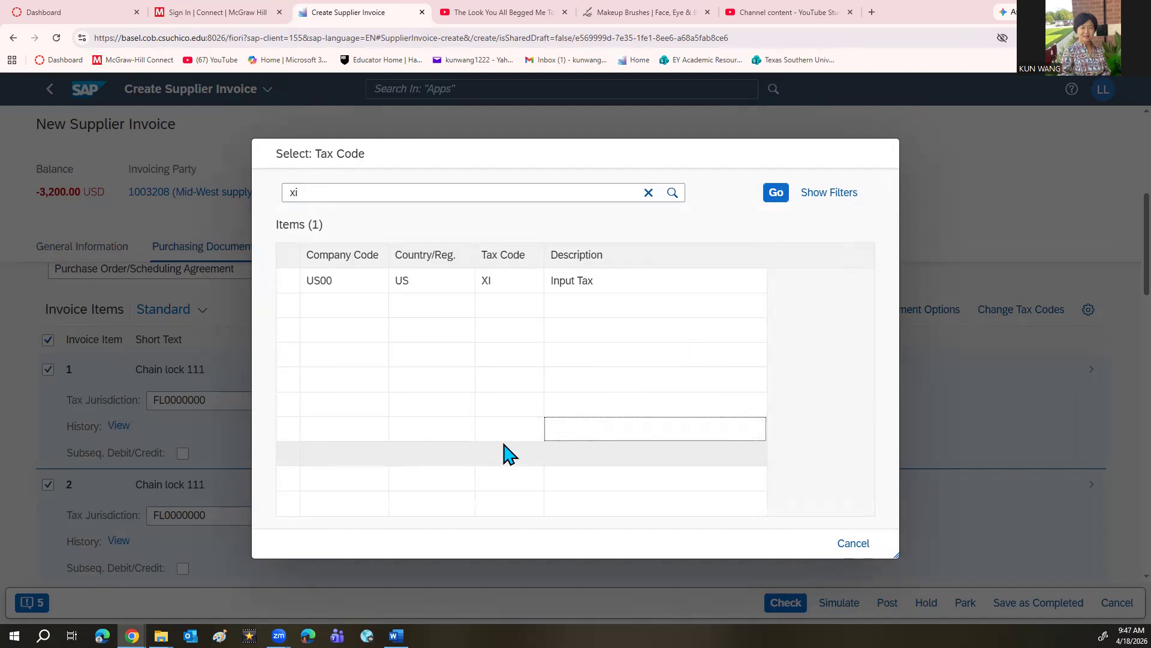
left_click(434, 282)
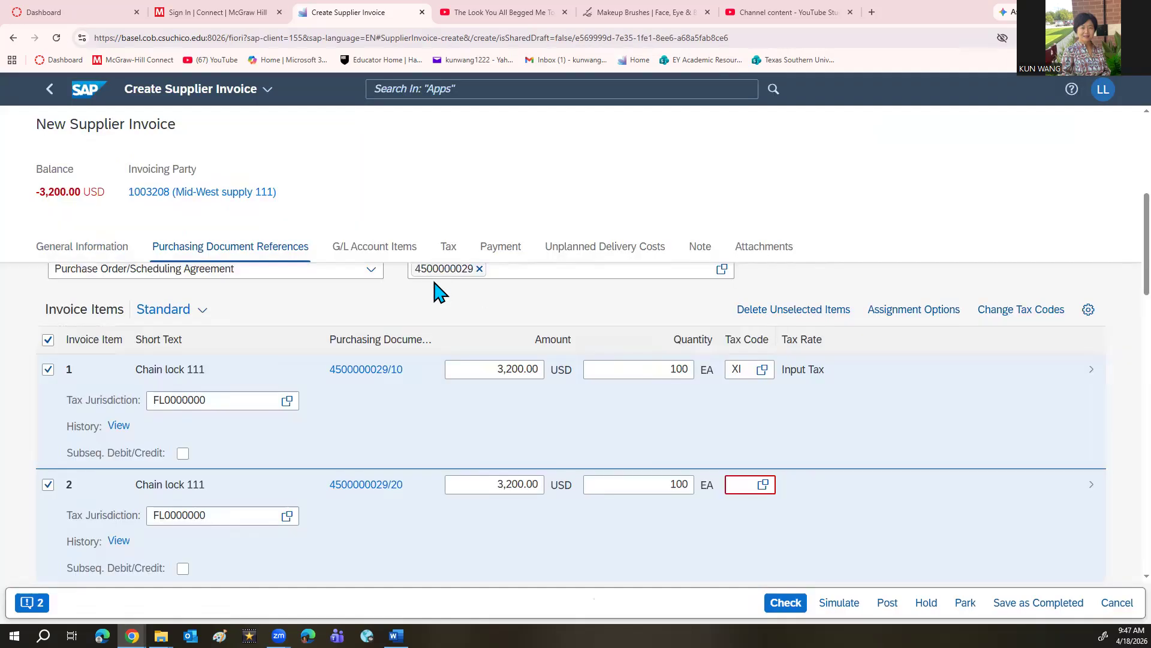
left_click(762, 486)
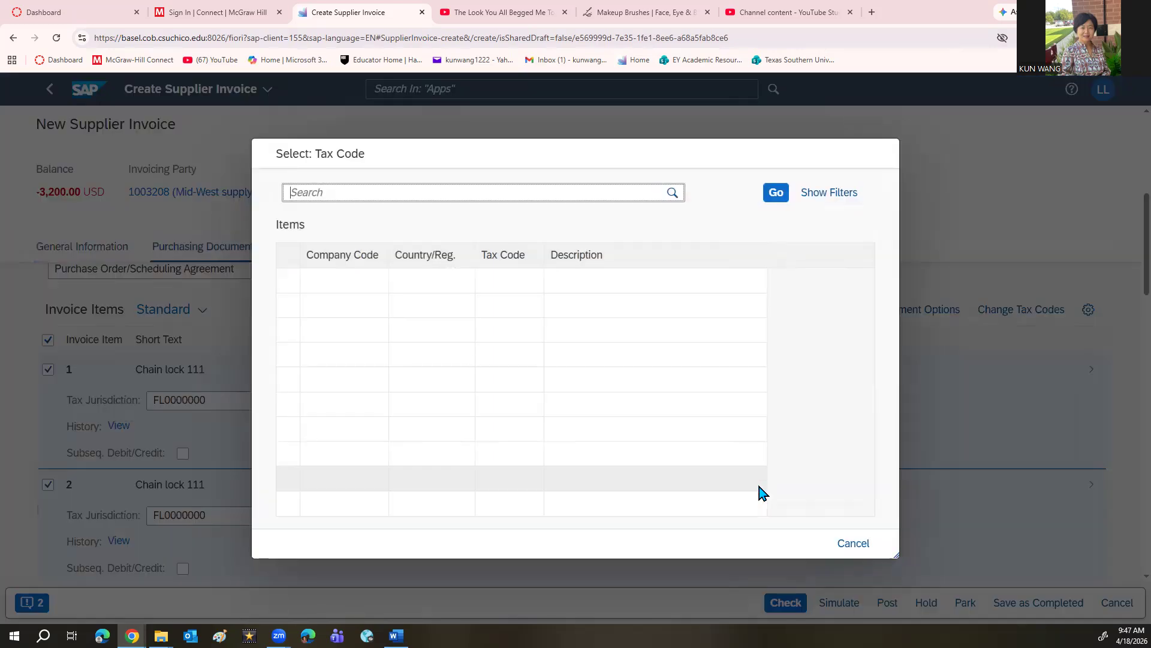
left_click(442, 432)
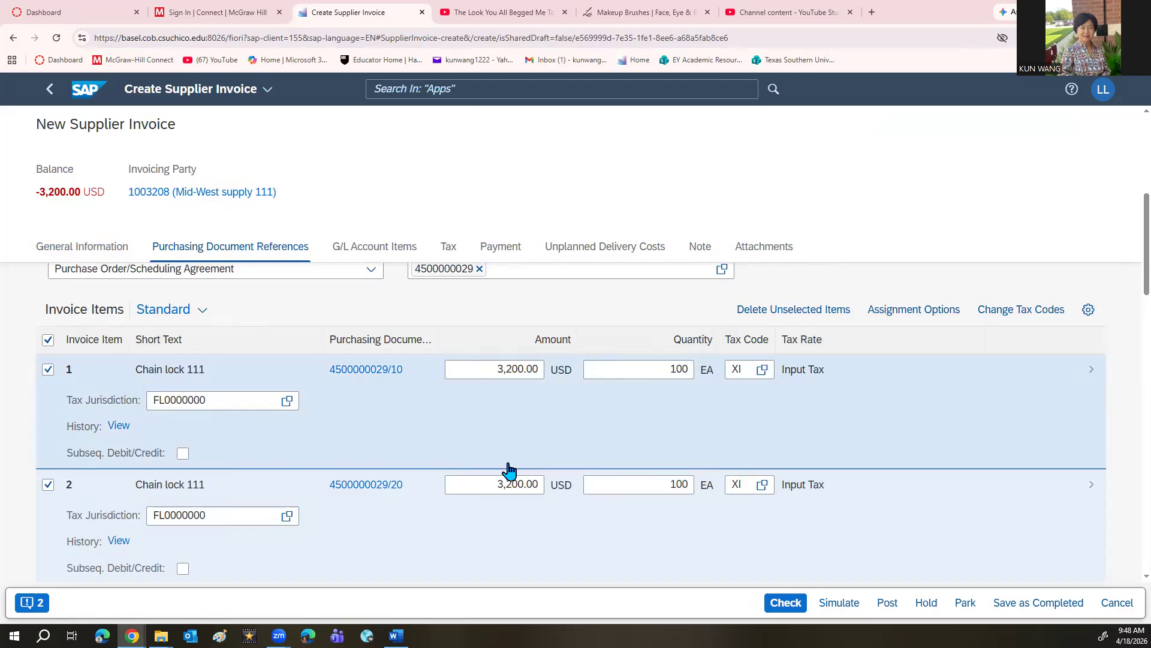
Change the gross invoice amount in the basic data to 6400.00 USD
scroll(508, 470, "down", 3)
scroll(513, 456, "up", 6)
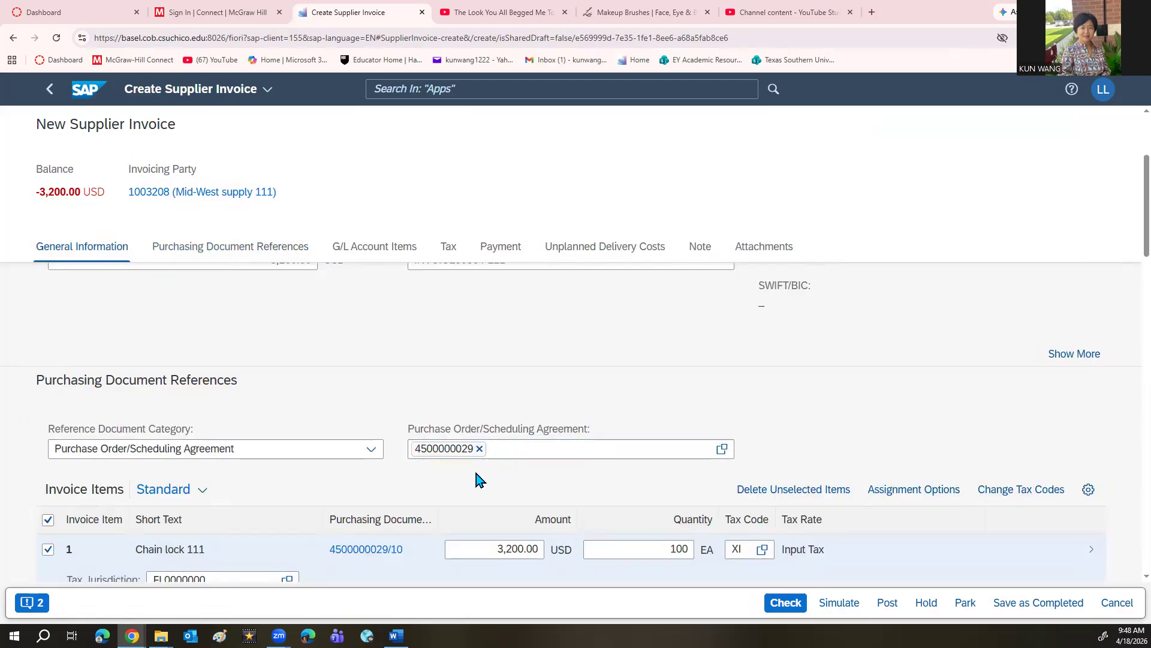
scroll(479, 479, "down", 3)
scroll(477, 480, "up", 3)
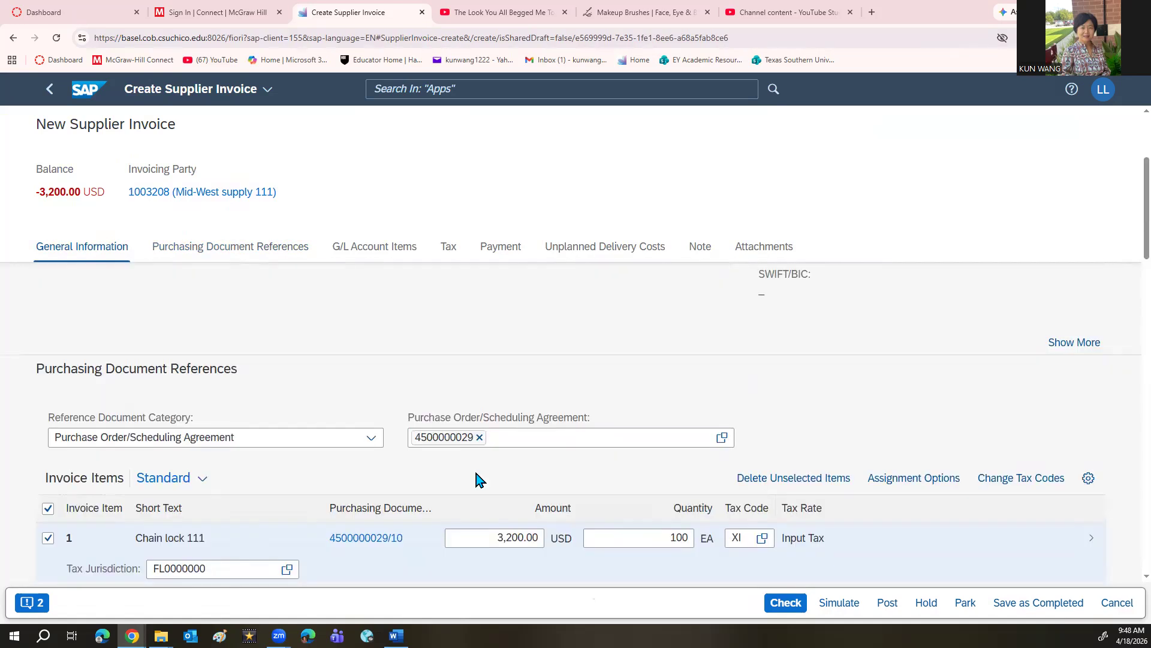
scroll(402, 517, "up", 3)
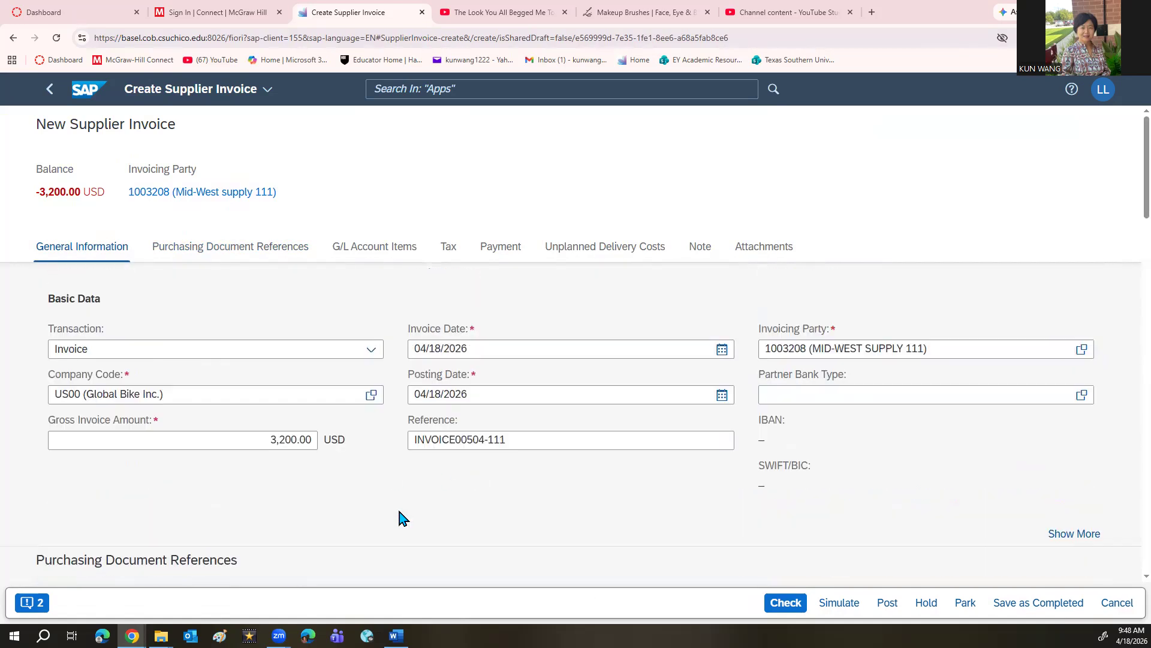
left_click(285, 440)
key("BackSpace")
key("BackSpace")
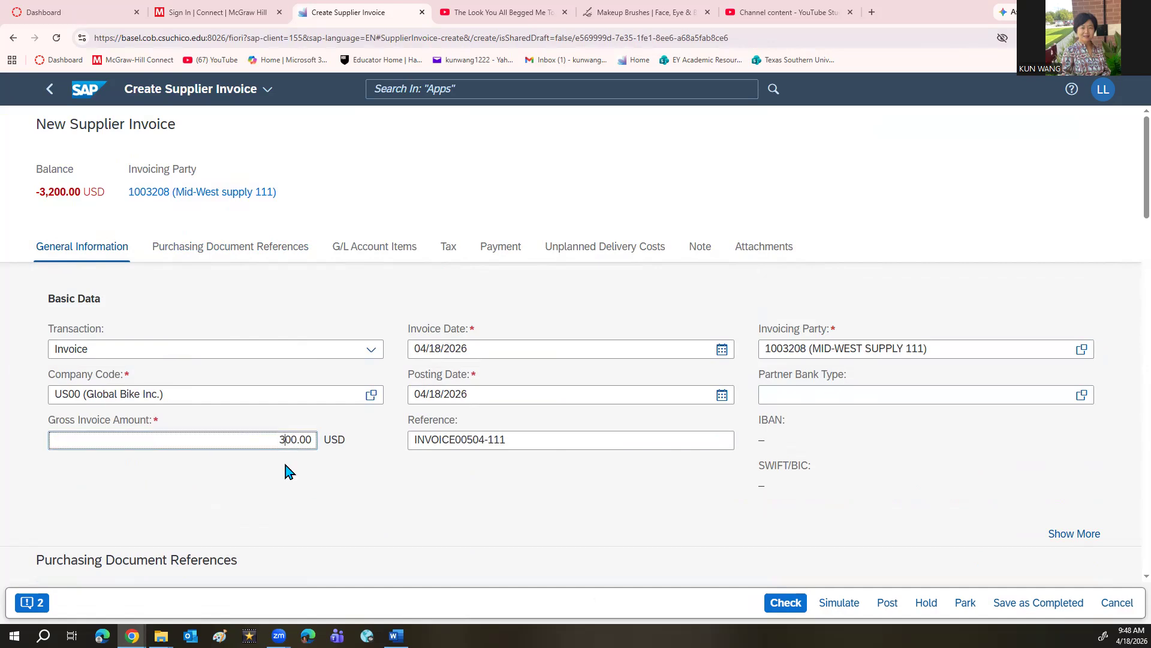
key("BackSpace")
type("64")
left_click(251, 437)
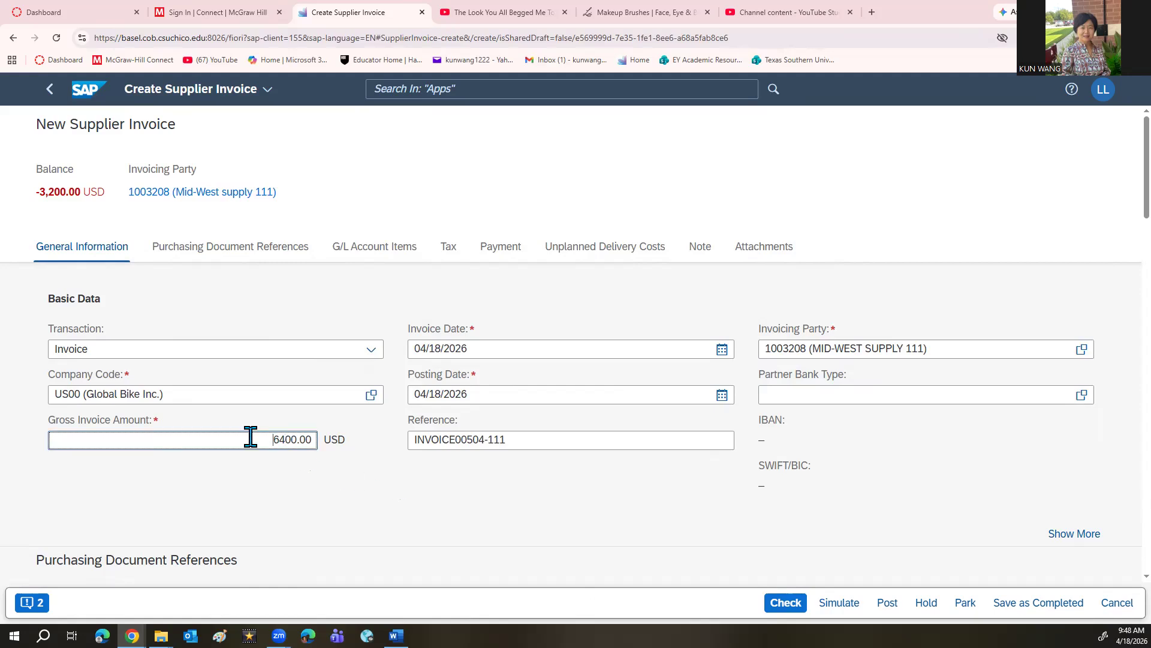
left_click(840, 516)
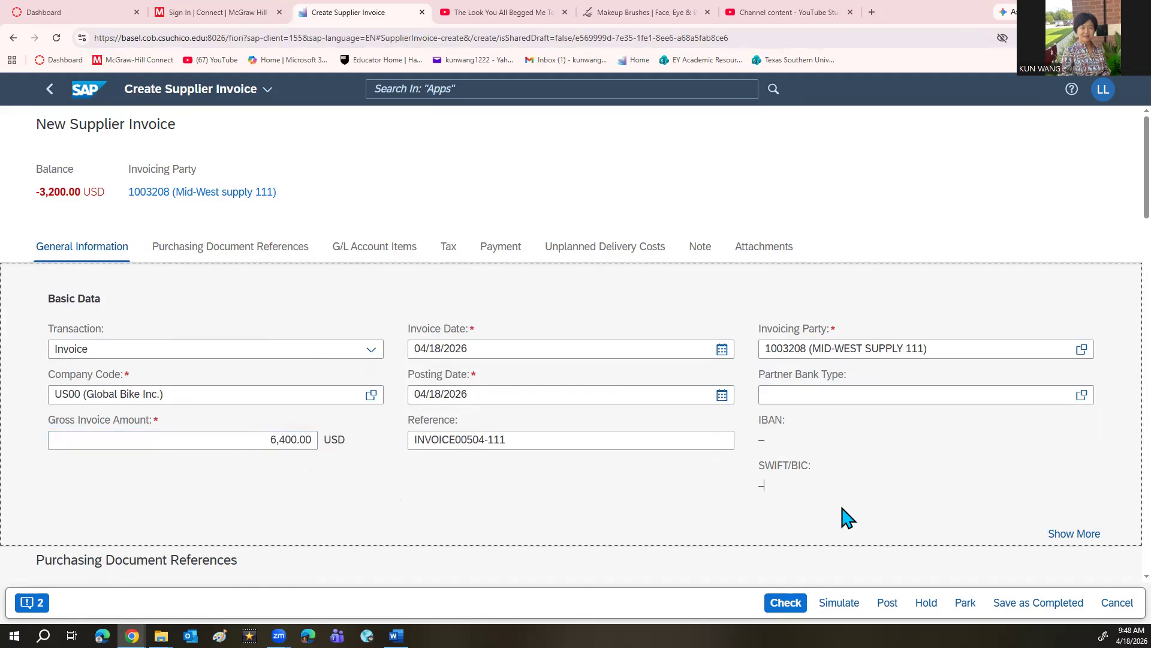
Simulate the supplier invoice and review its debit and credit overview and the G/L account item details
scroll(689, 510, "down", 6)
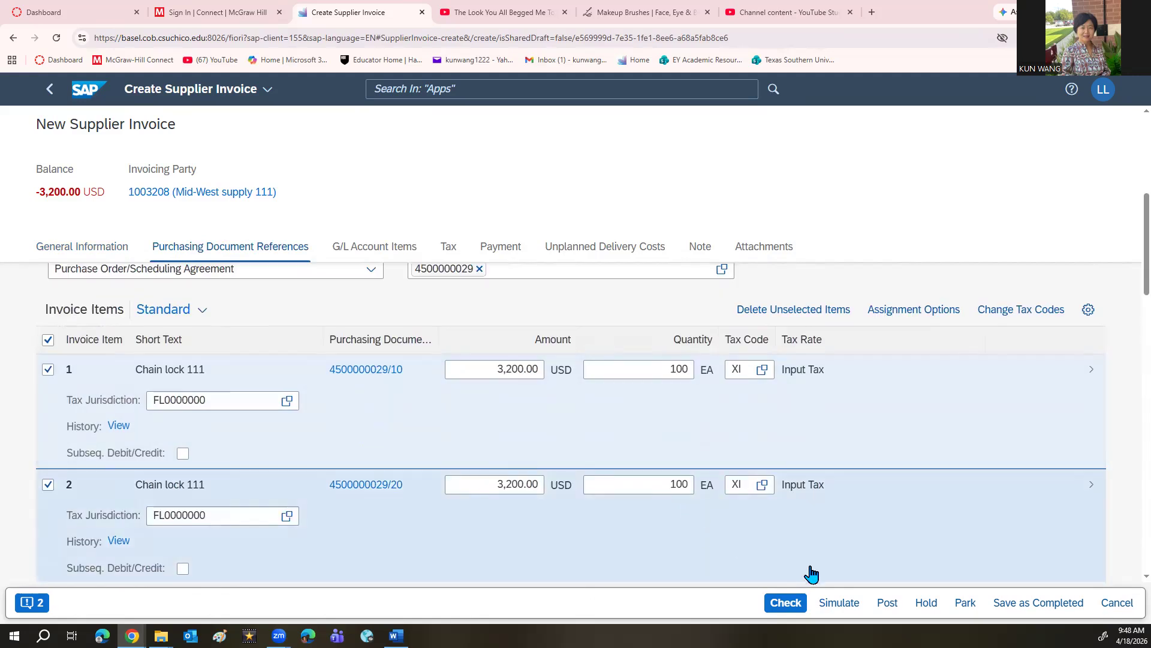
left_click(839, 604)
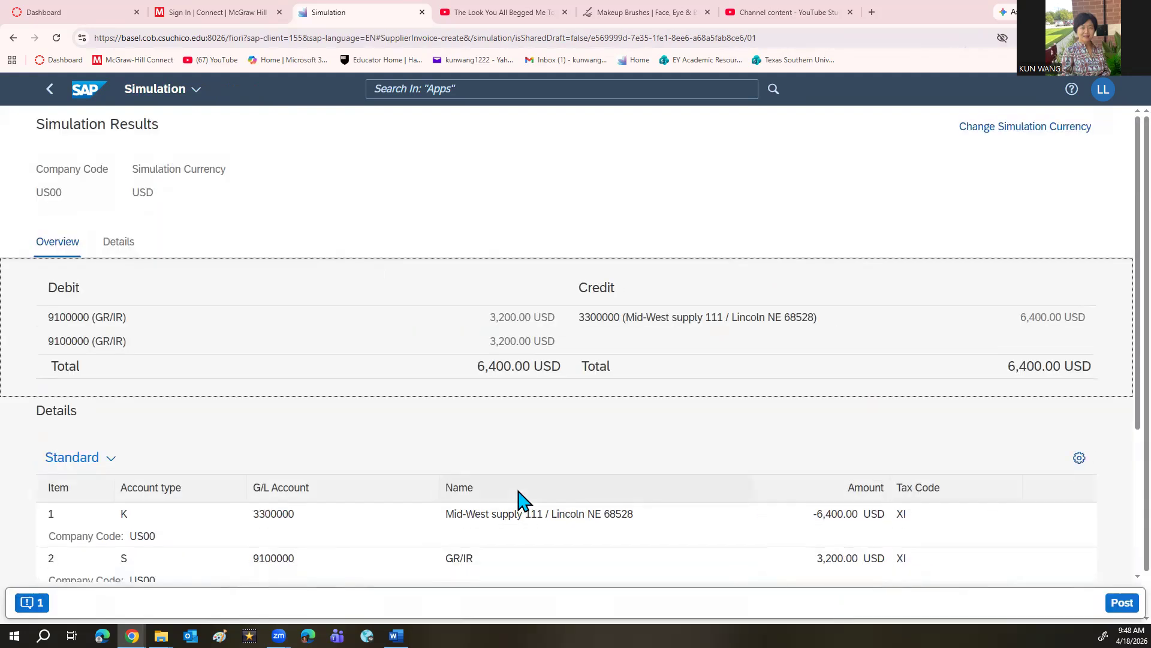
scroll(520, 499, "down", 3)
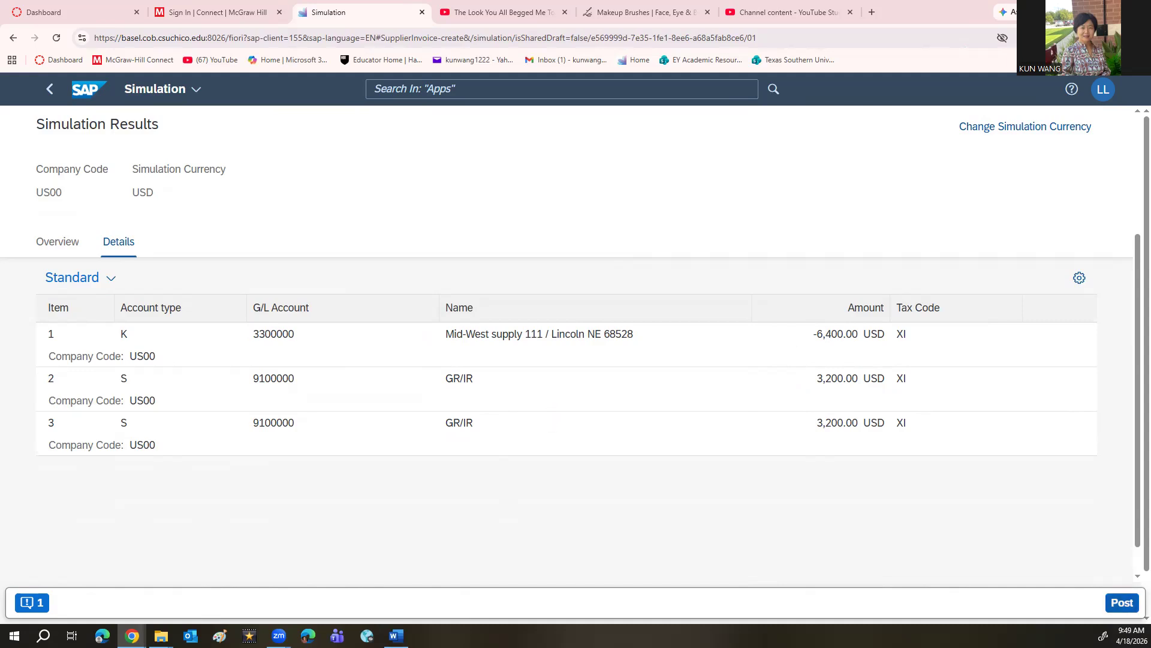
Post the simulated supplier invoice and choose to create another new supplier invoice
left_click(1122, 603)
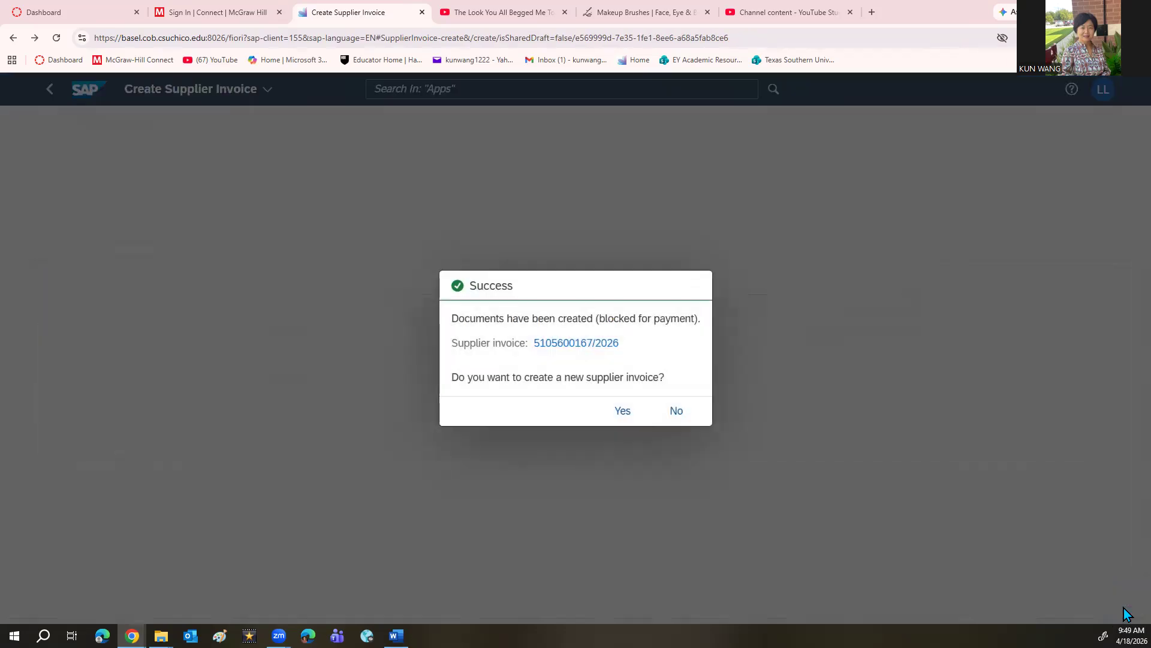
left_click(624, 410)
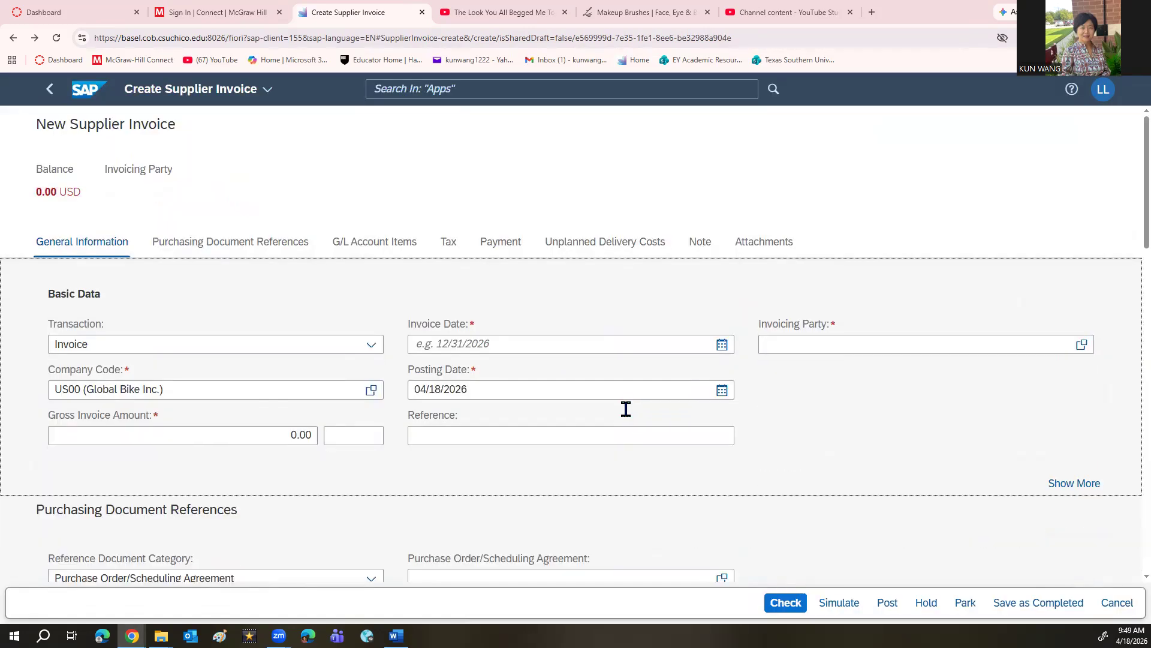